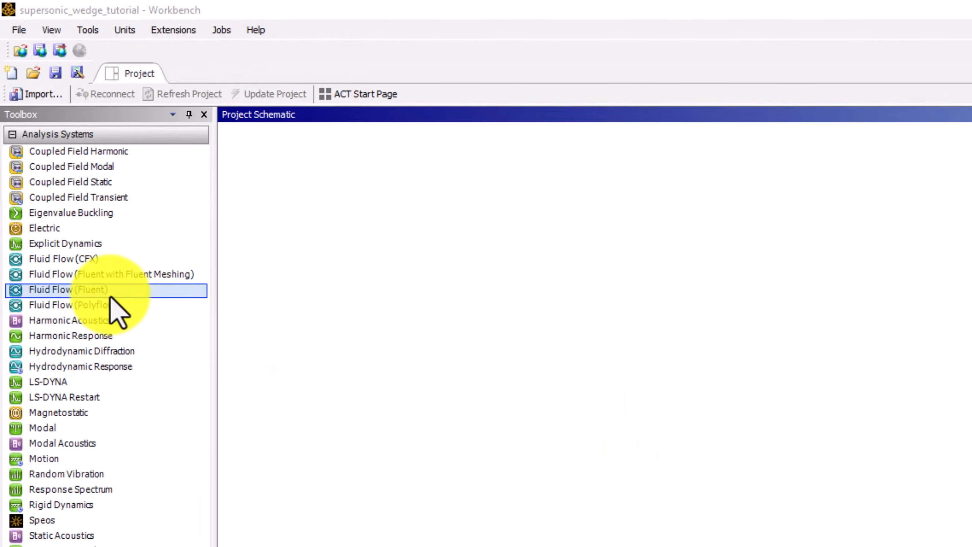
Add a Fluid Flow (Fluent) analysis system to the project schematic and name it Supersonic Wedge Flow.
left_click_drag(110, 290, 342, 241)
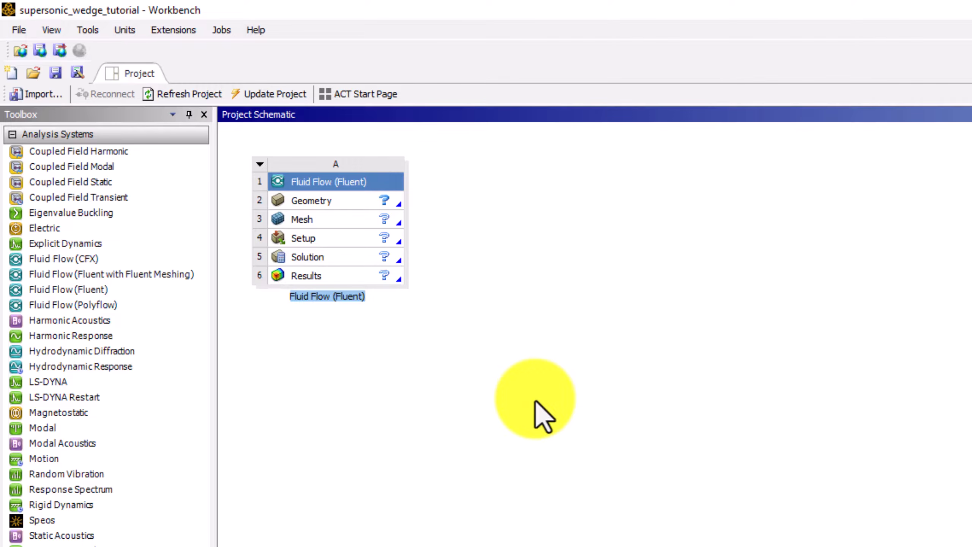
type("Sup")
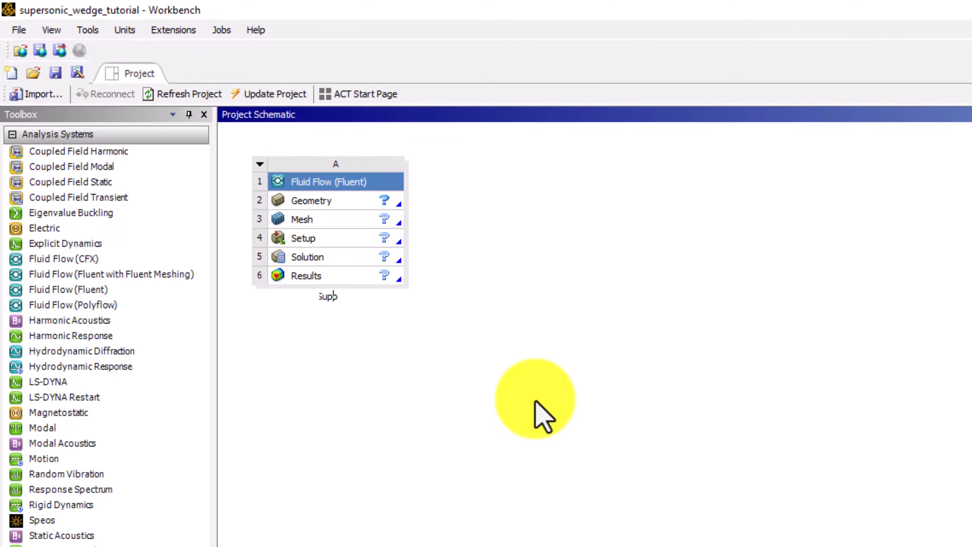
type("ersonic Wedge Flow")
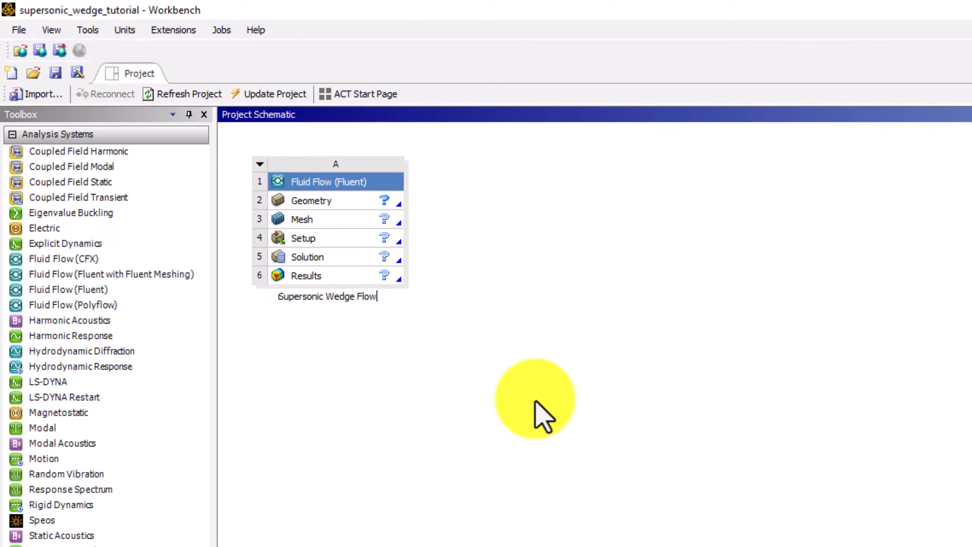
key("Return")
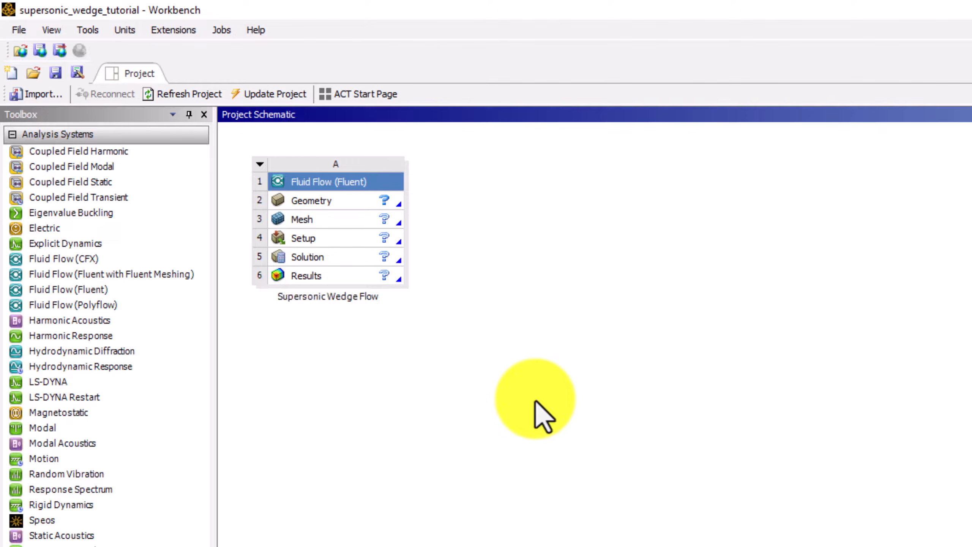
Set the Geometry cell's Analysis Type property to 2D.
right_click(367, 207)
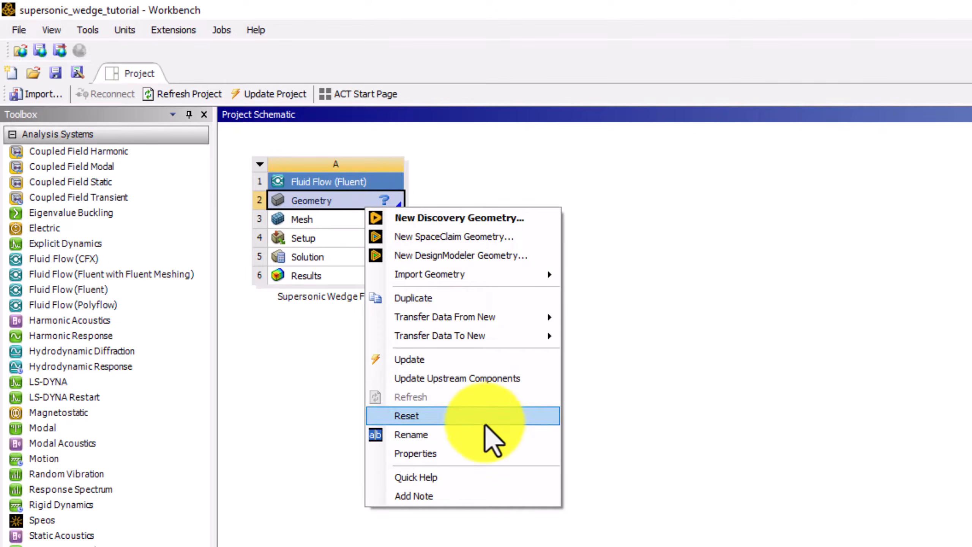
left_click(475, 454)
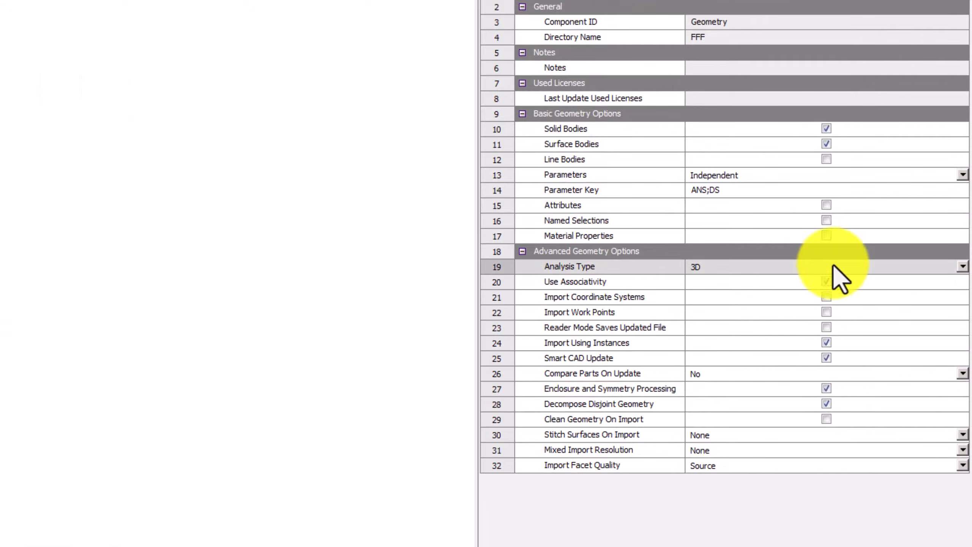
left_click(963, 268)
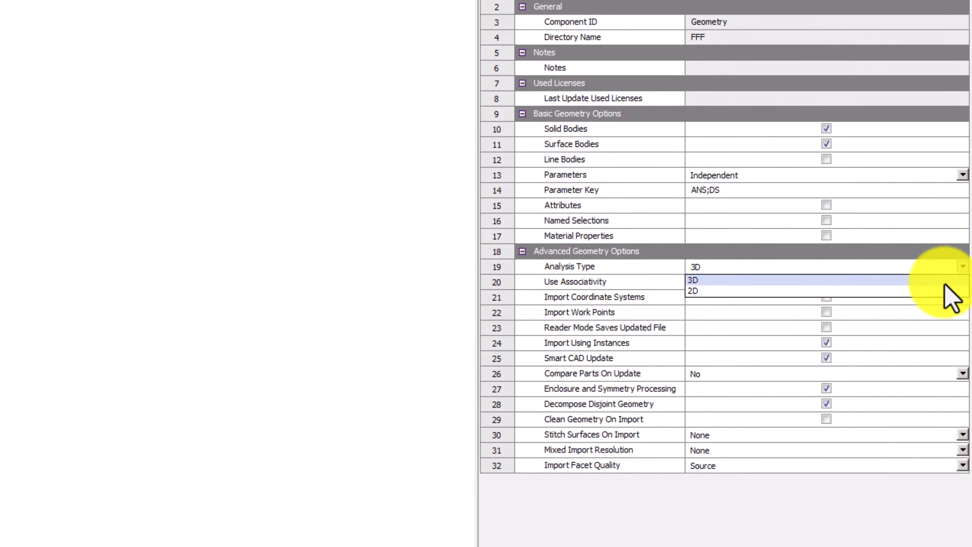
left_click(935, 295)
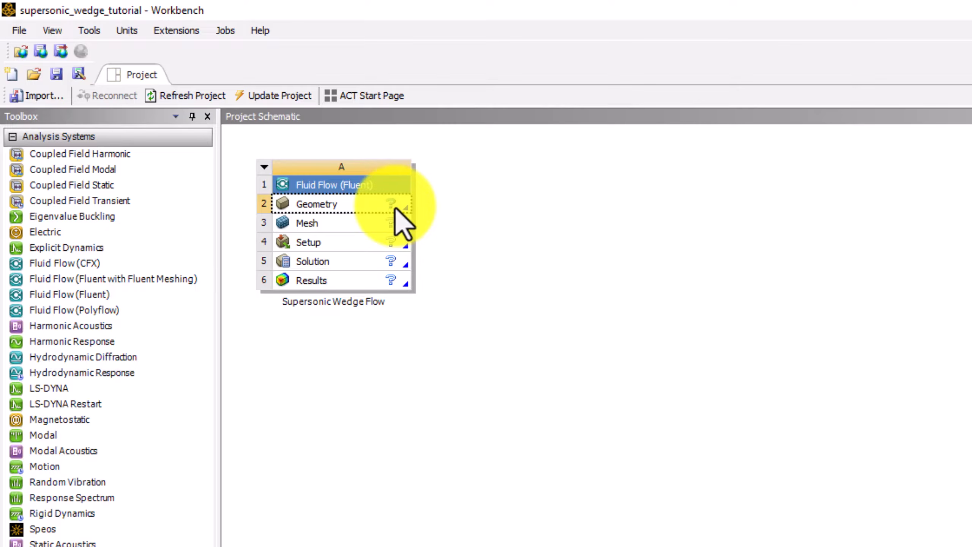
Open the geometry in Discovery and review the units and display precision settings.
double_click(397, 208)
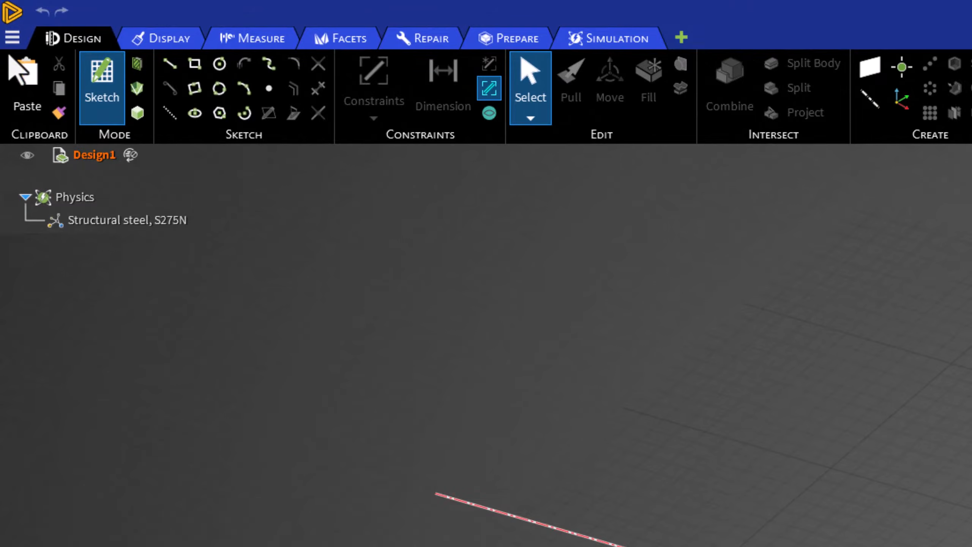
left_click(15, 38)
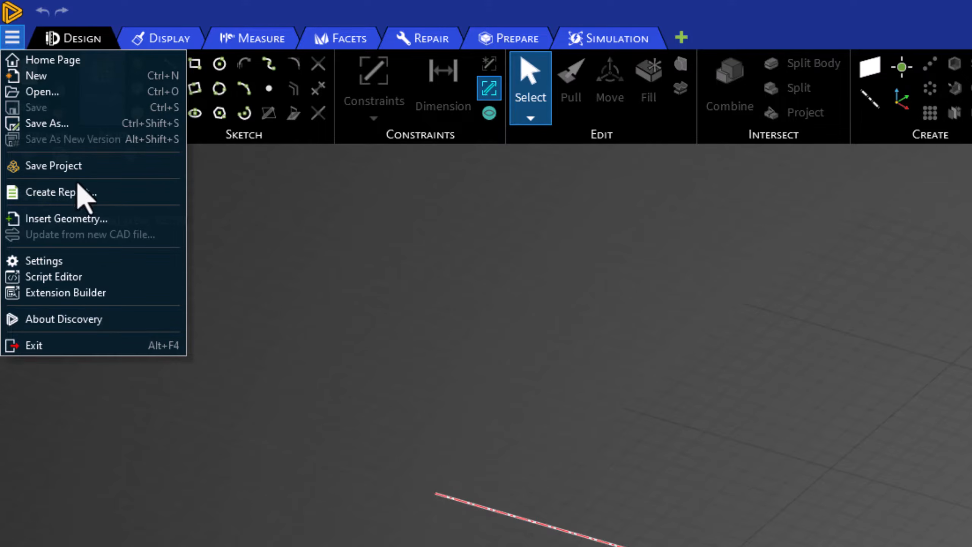
left_click(107, 264)
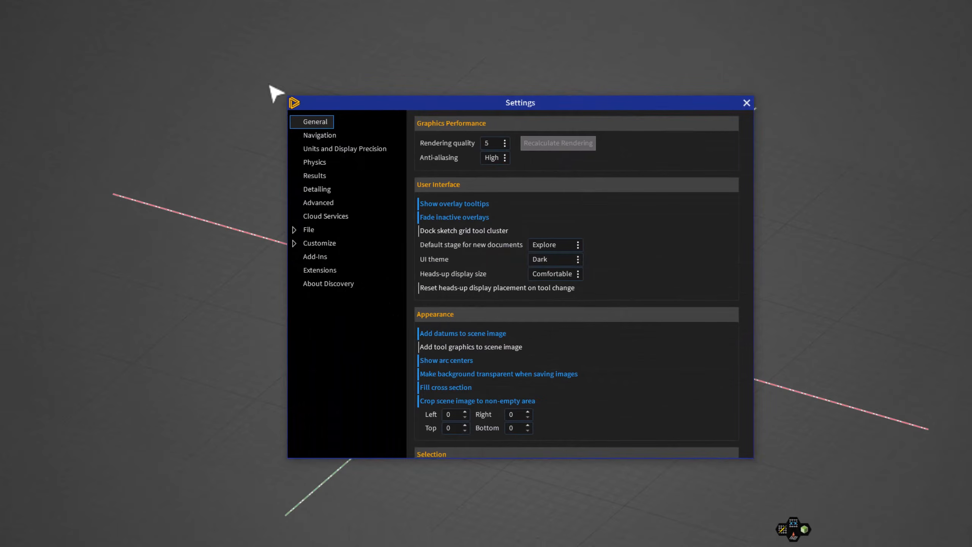
left_click(379, 150)
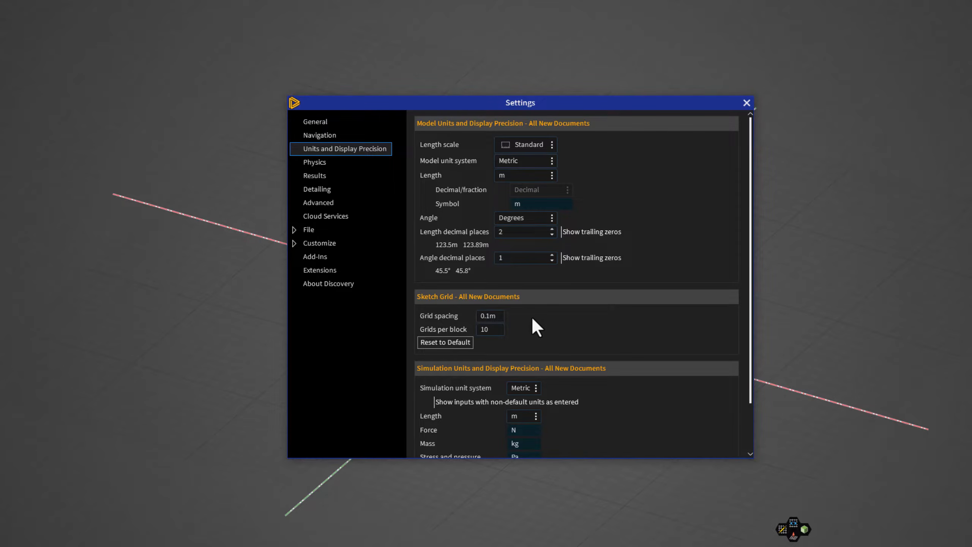
left_click(746, 103)
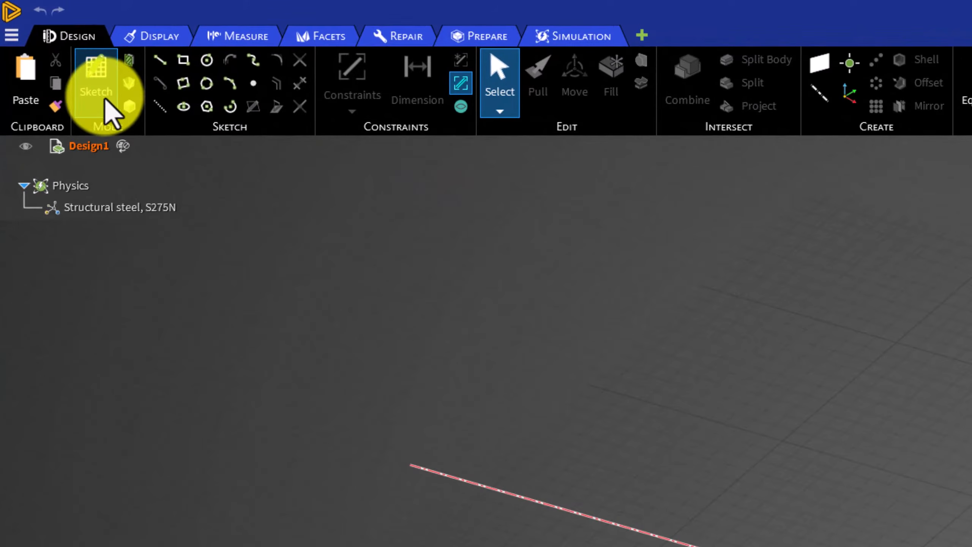
Start a sketch in plan view and draw a horizontal line about 1.2 m long along the x-axis from the origin.
left_click(98, 88)
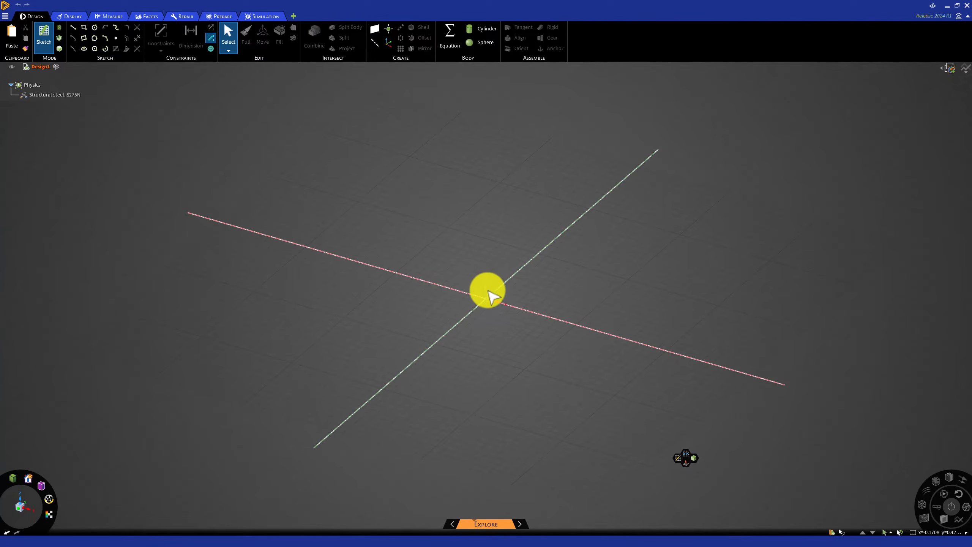
left_click(486, 290)
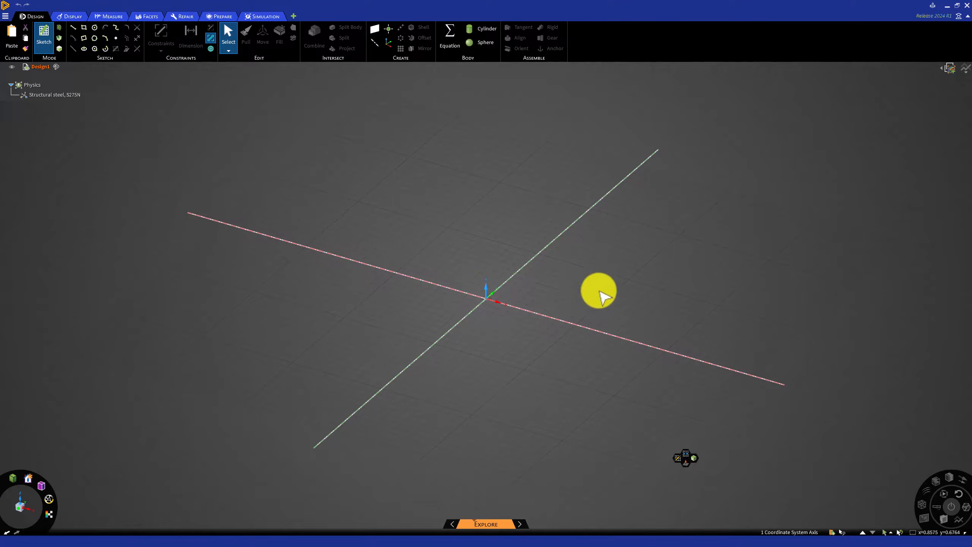
key("v")
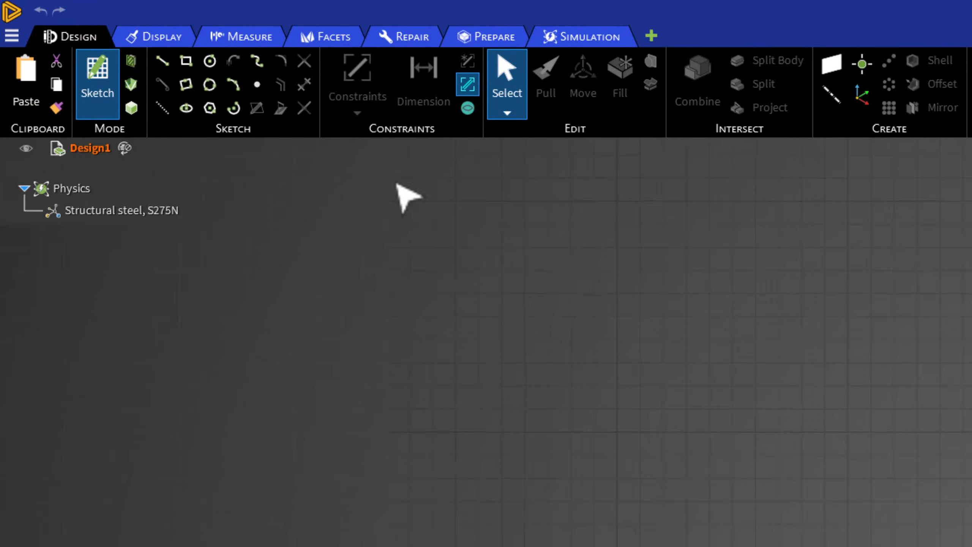
left_click(162, 61)
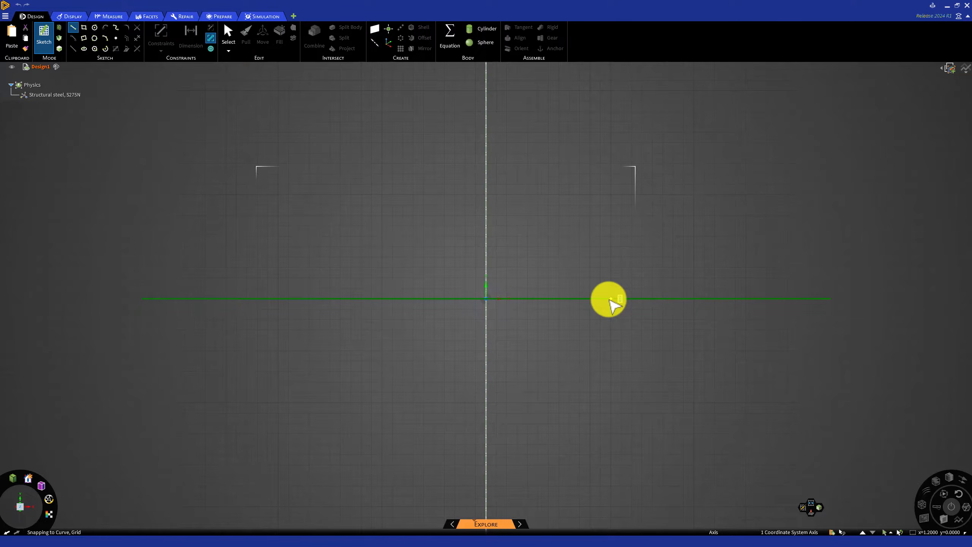
left_click(611, 299)
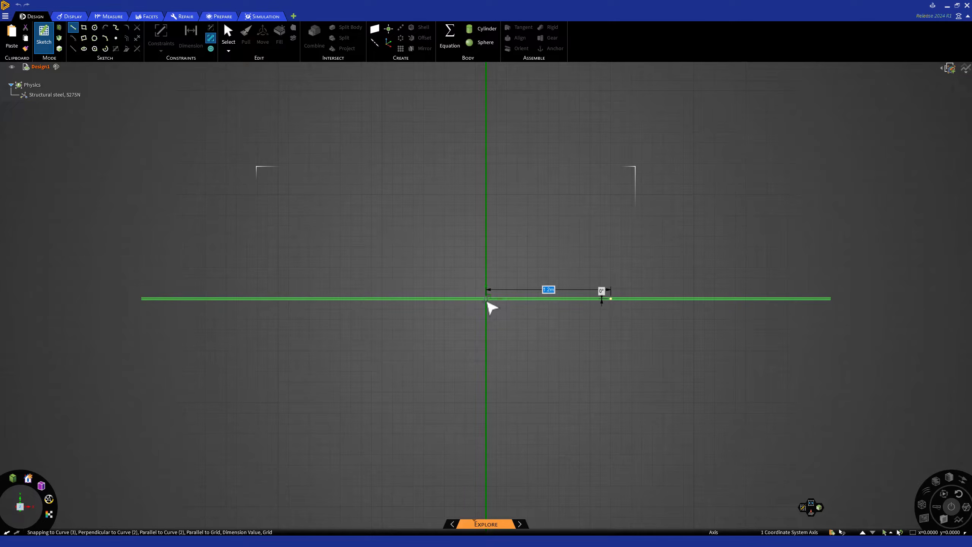
key("Return")
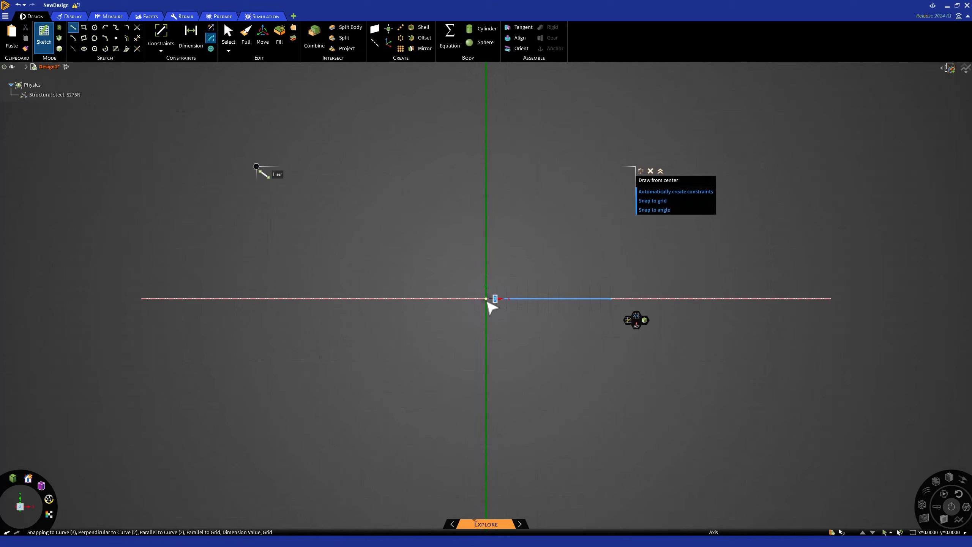
Draw a vertical line about 1.6 m up from the origin, continuing with a horizontal line about 1.6 m to the right from its top.
left_click(487, 300)
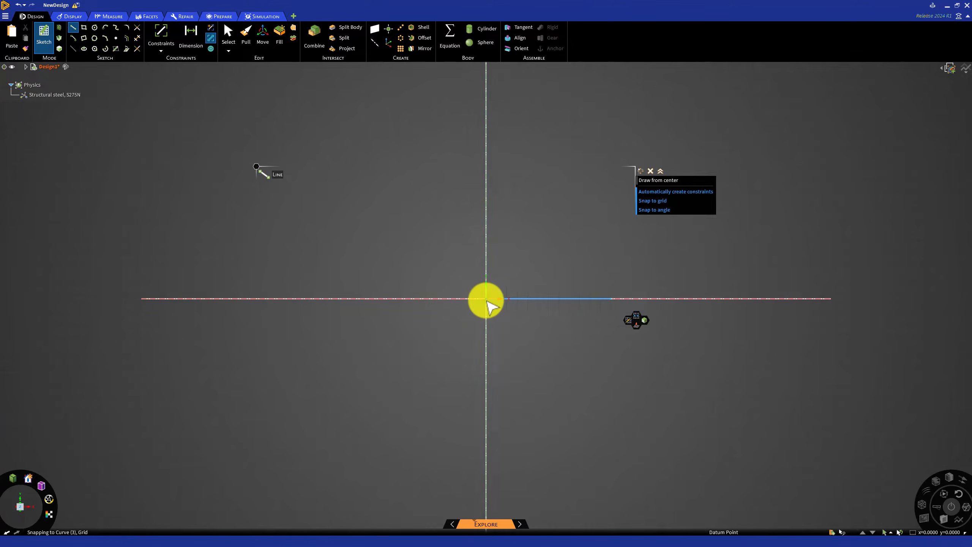
left_click_drag(487, 300, 487, 130)
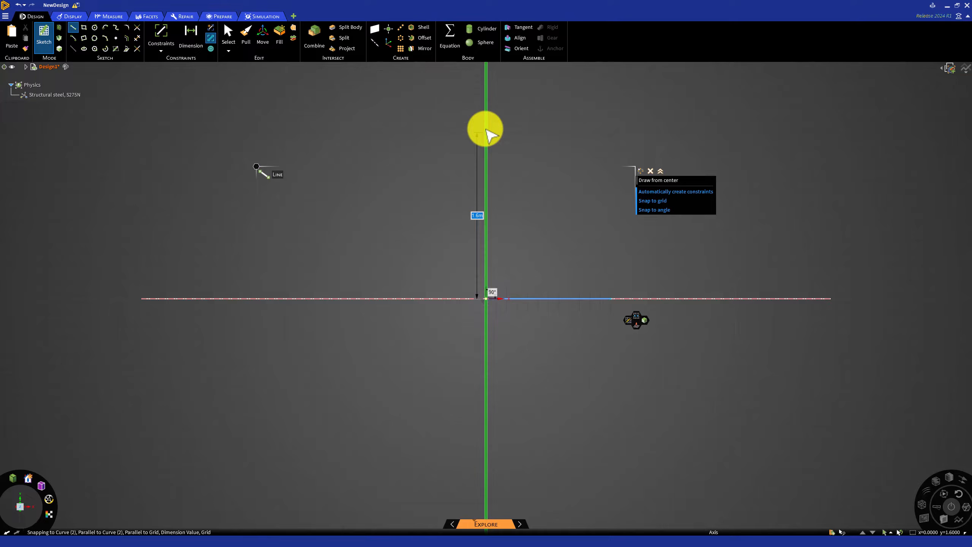
left_click(486, 130)
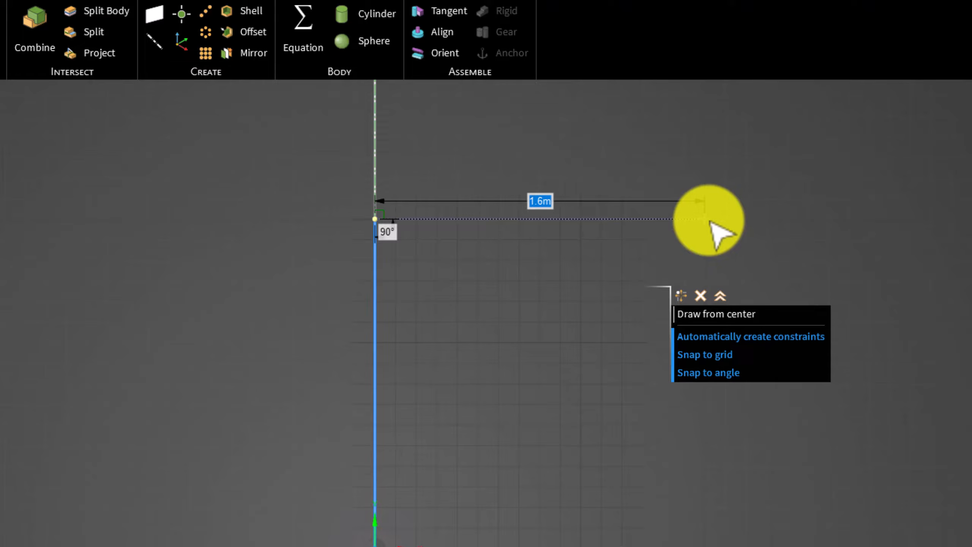
left_click(709, 221)
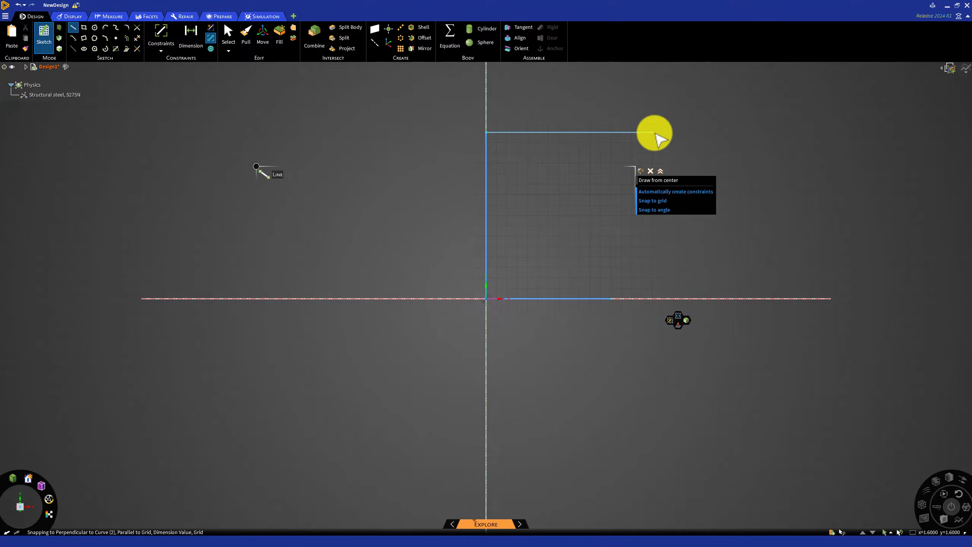
key("Escape")
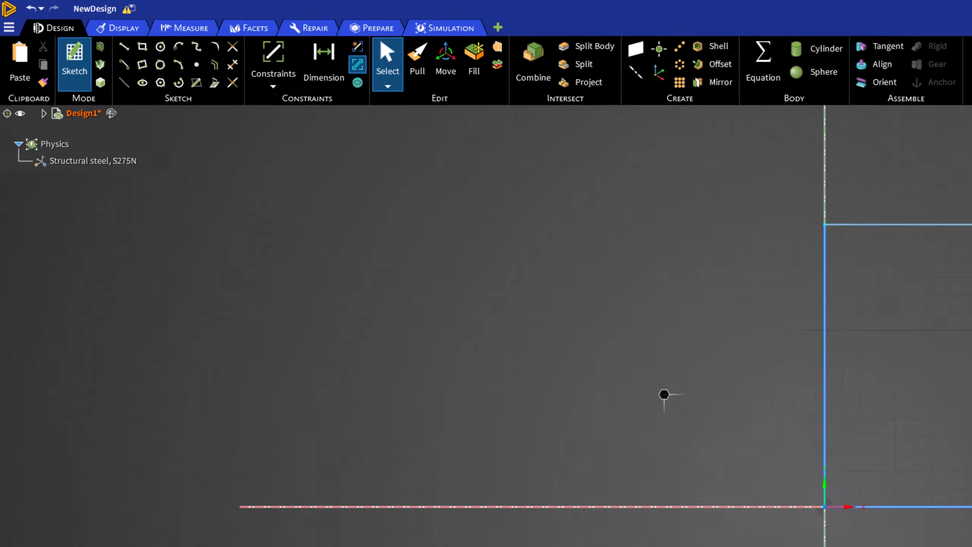
Dimension the bottom line's length, the vertical line's height and the top line's length.
left_click(483, 109)
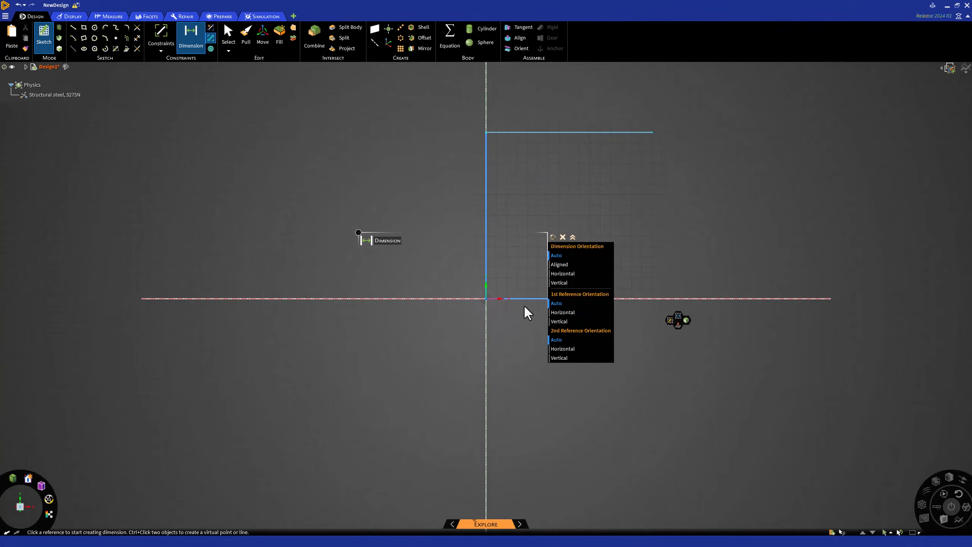
left_click(527, 300)
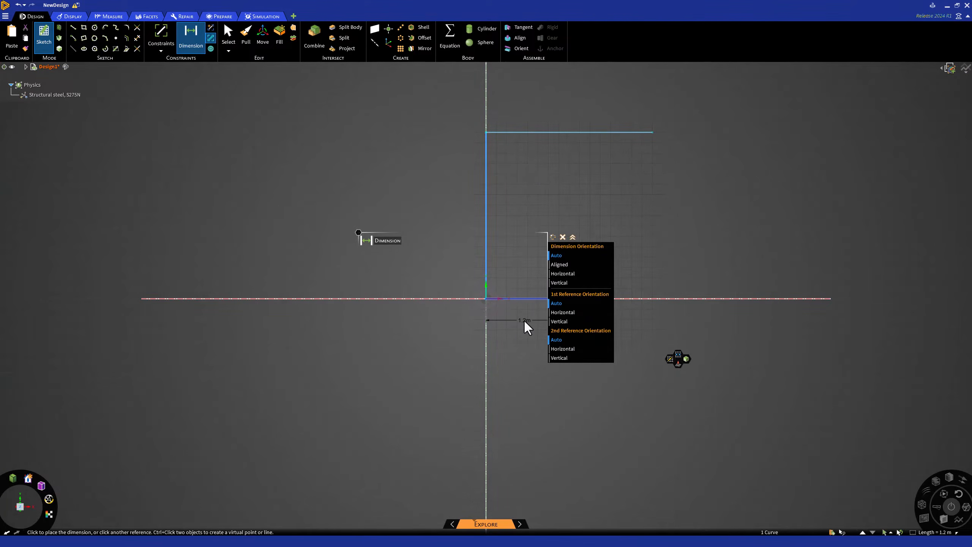
left_click(526, 327)
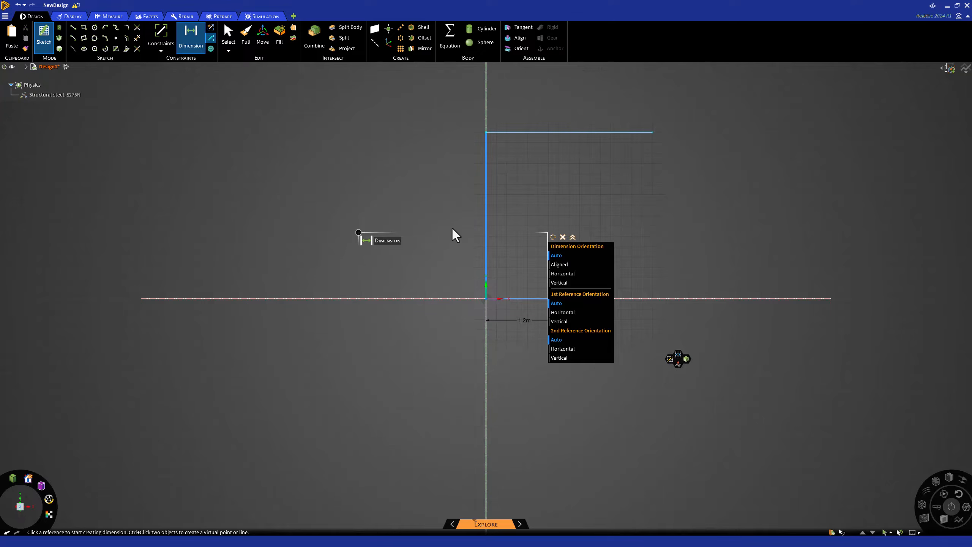
left_click(486, 207)
left_click(454, 216)
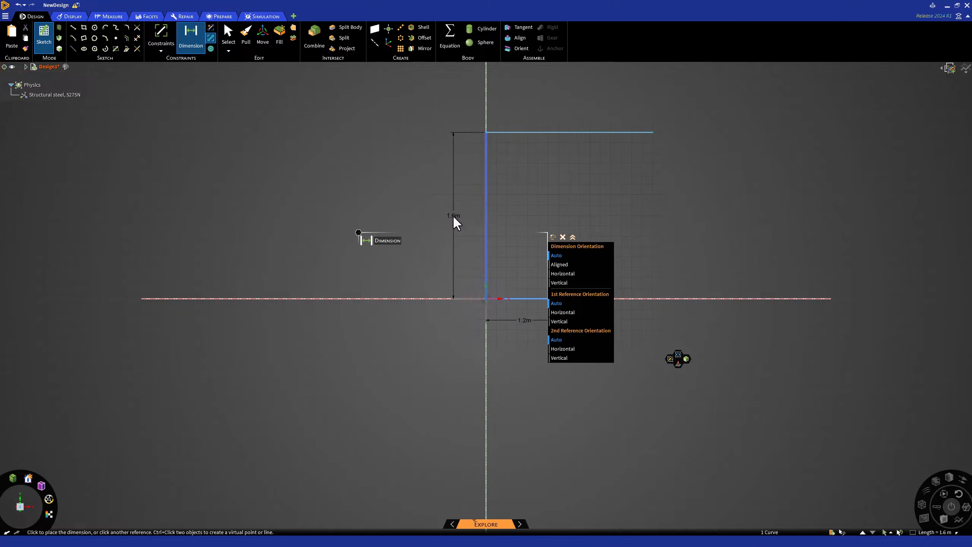
left_click(533, 133)
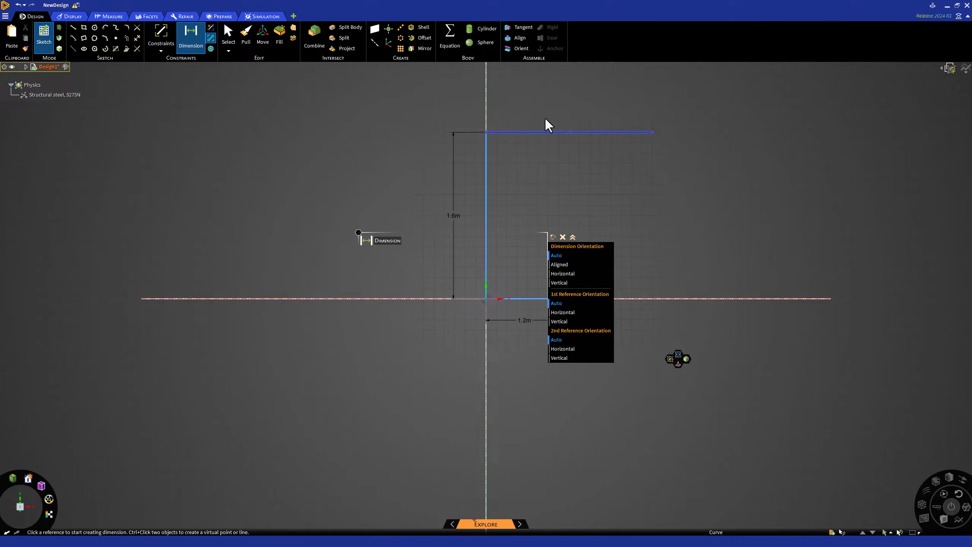
left_click(565, 108)
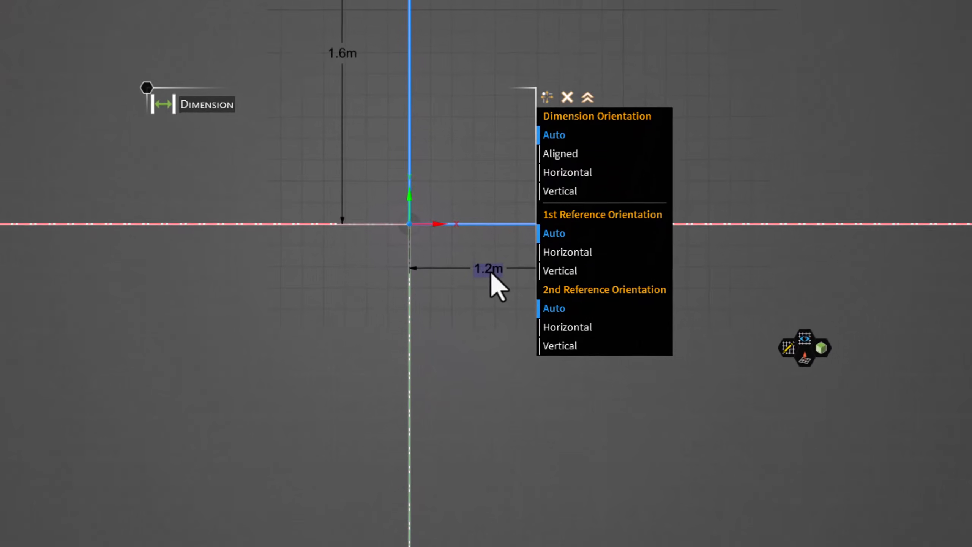
Set the bottom line's length dimension to 0.5 m.
double_click(489, 271)
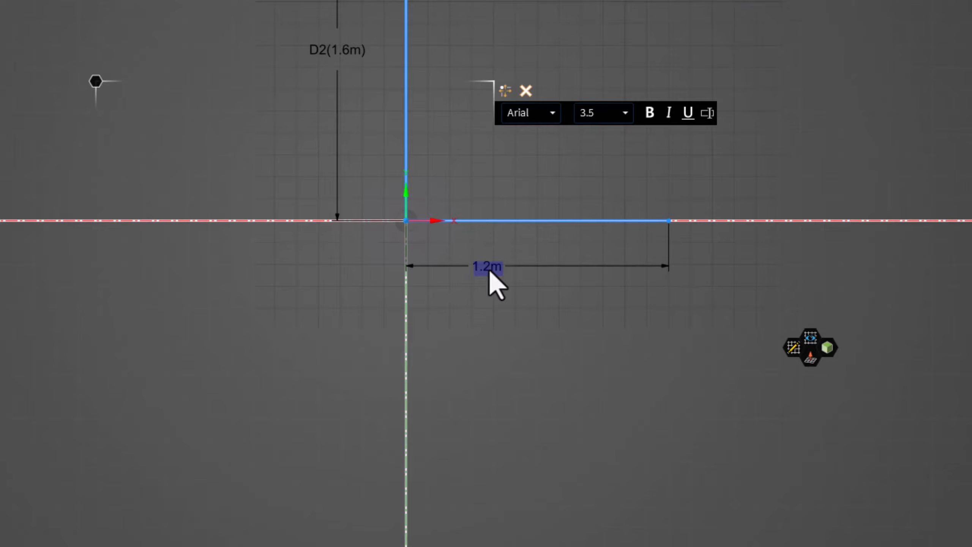
type(".5")
key("Return")
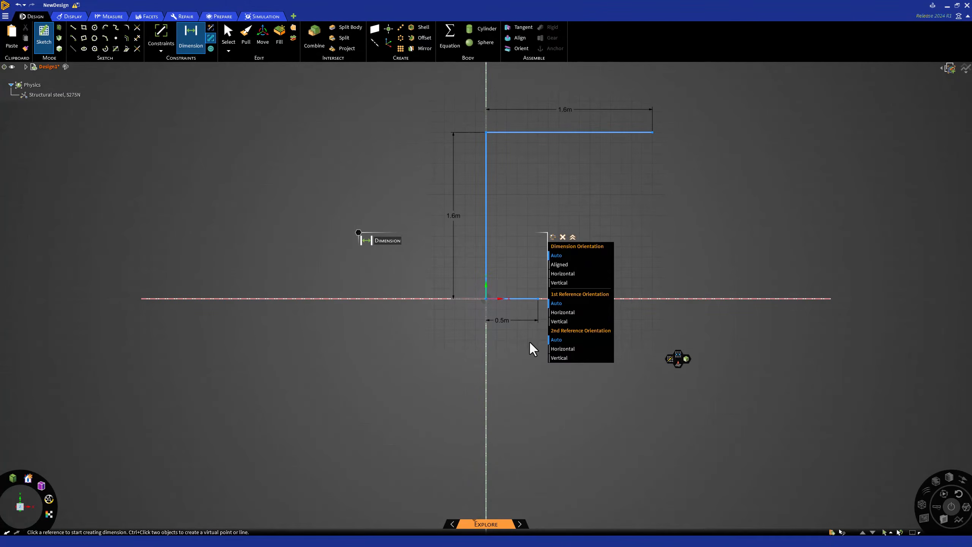
Set the vertical line's height dimension to 1.3 m.
left_click(454, 215)
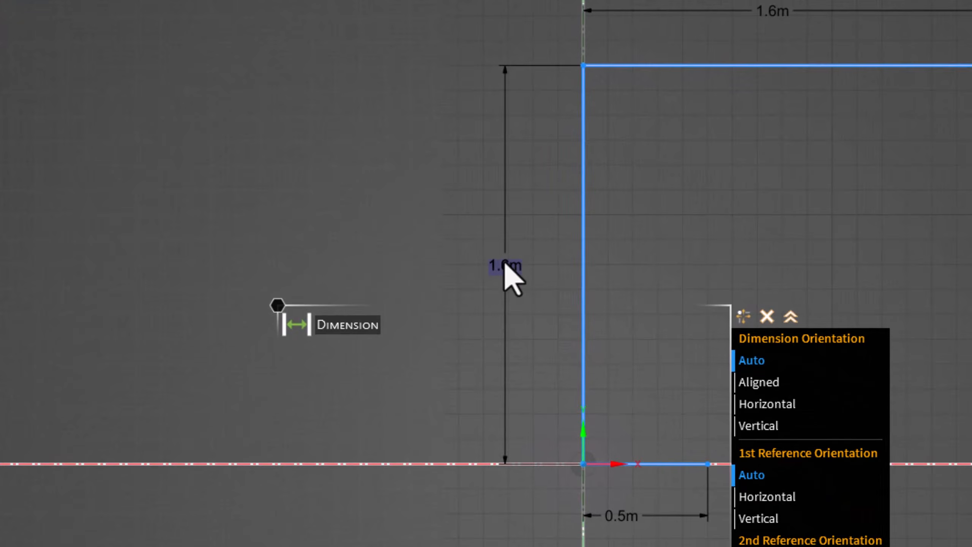
left_click(505, 262)
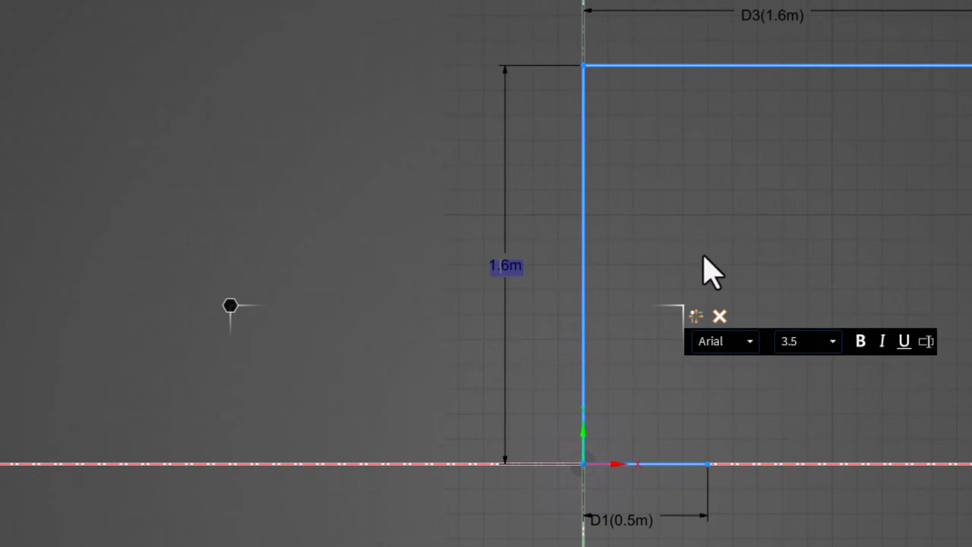
type("1.")
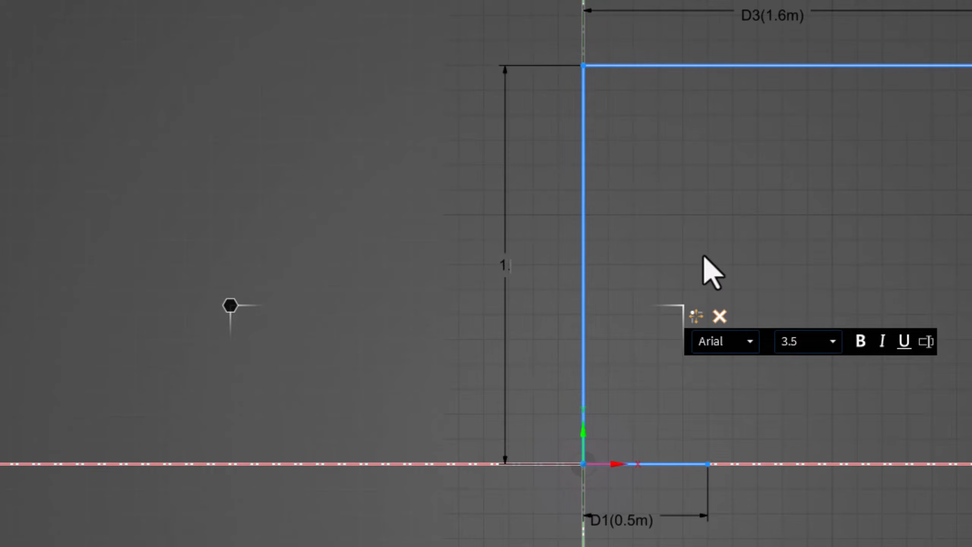
type("3")
key("Return")
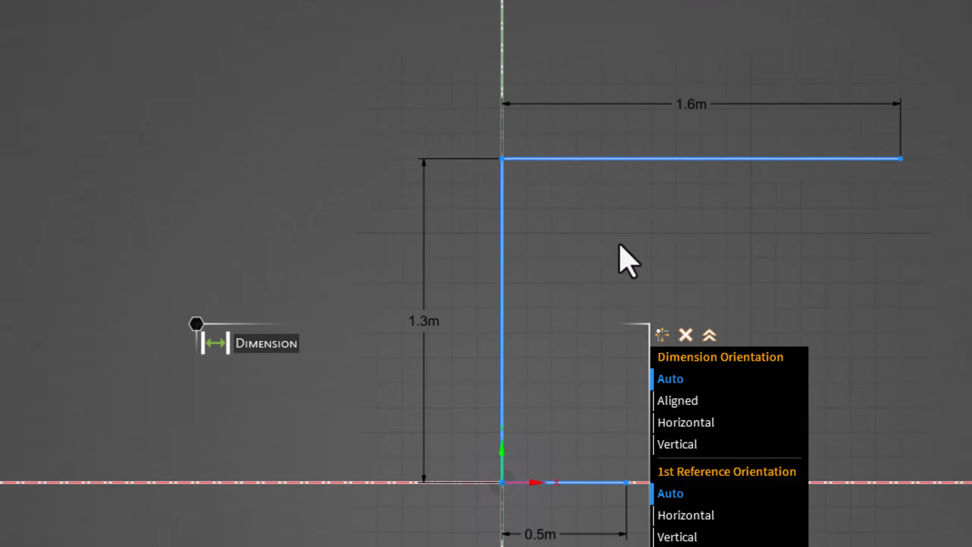
Set the top line's length dimension to 1.5 m and leave the Dimension tool.
left_click(585, 132)
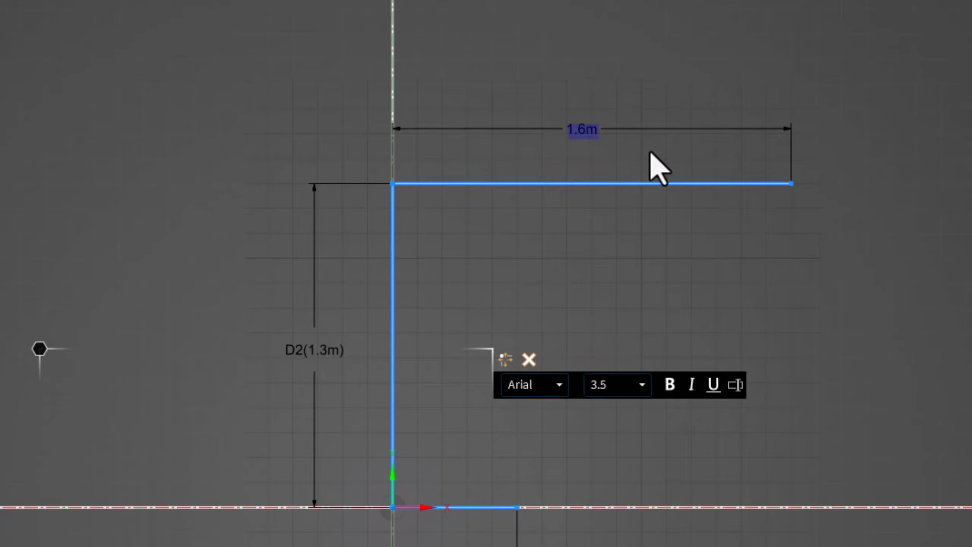
type("1.5")
key("Return")
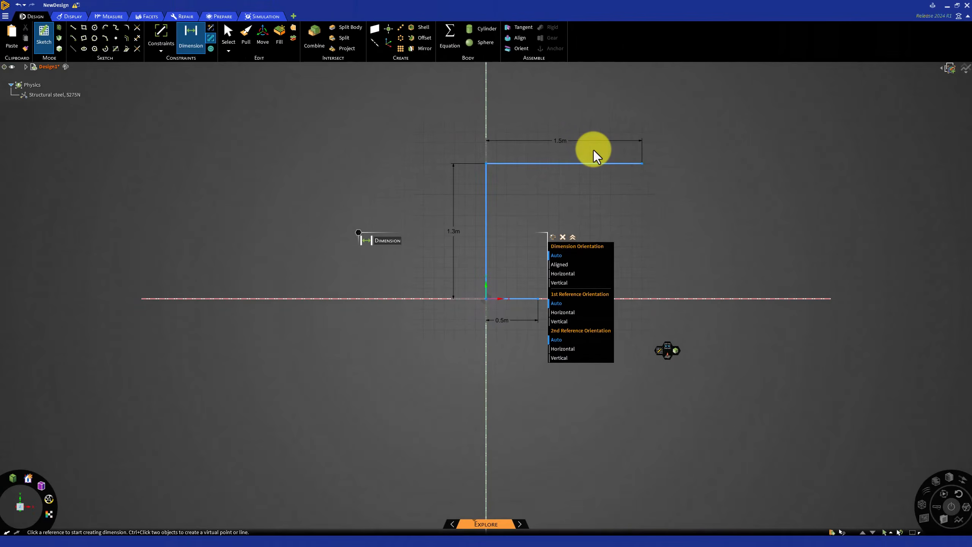
key("Escape")
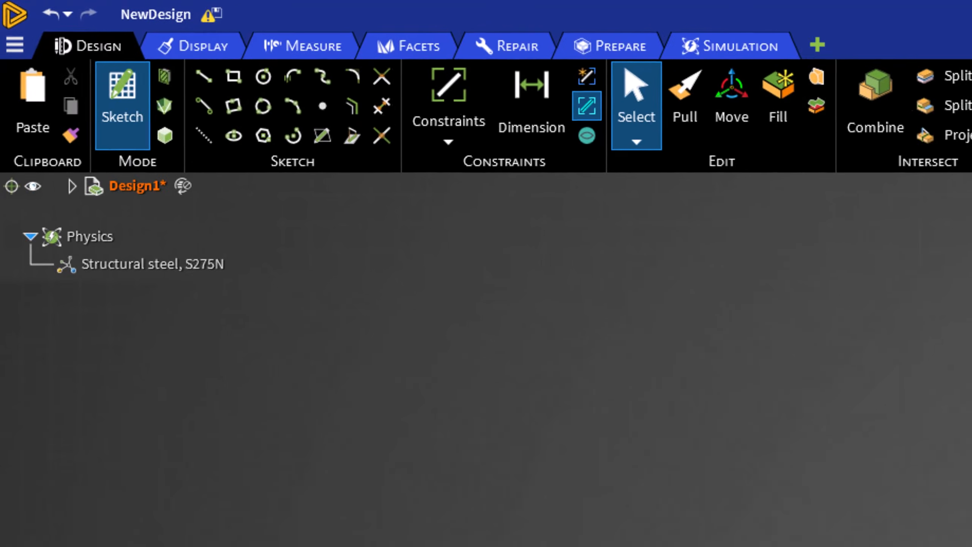
Draw an inclined line about 1.66 m long from the bottom line's right end up to the right.
left_click(170, 66)
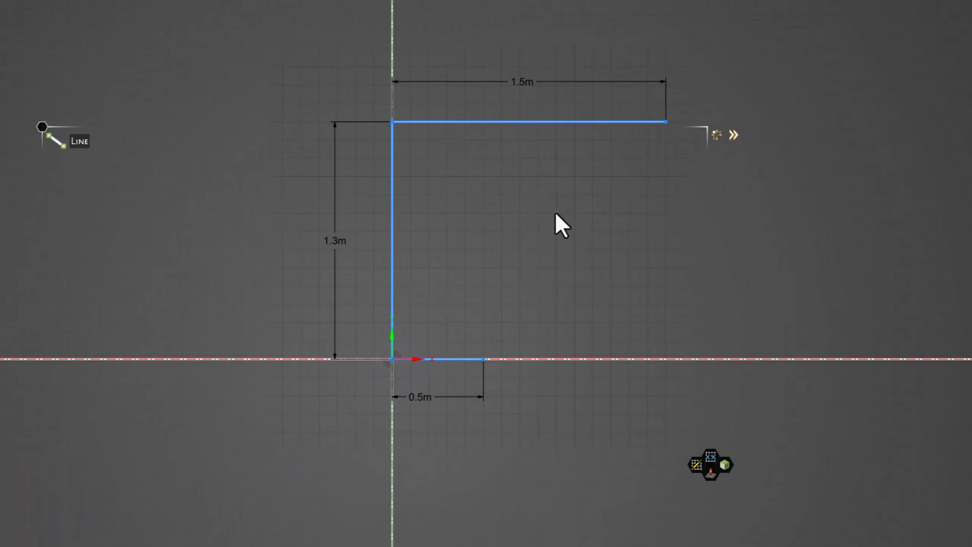
left_click(483, 359)
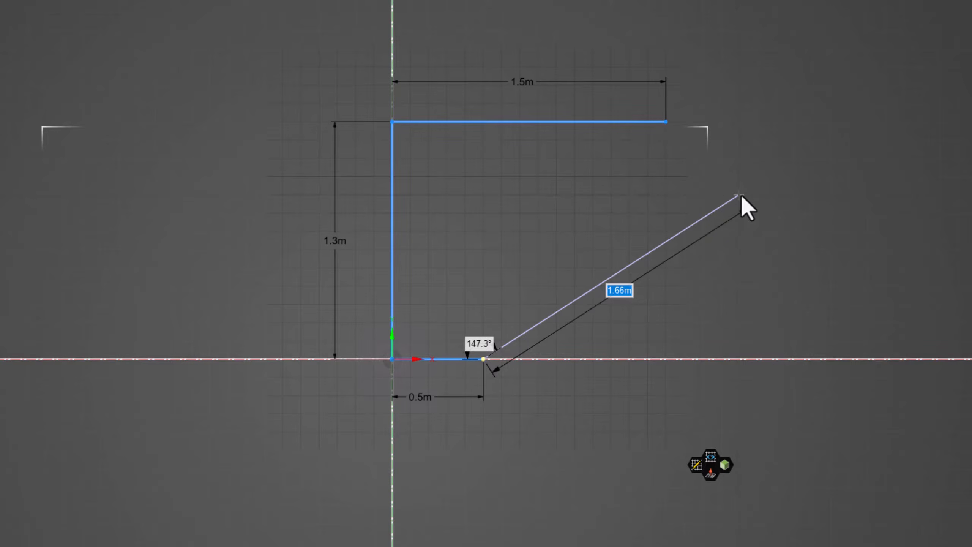
left_click(740, 195)
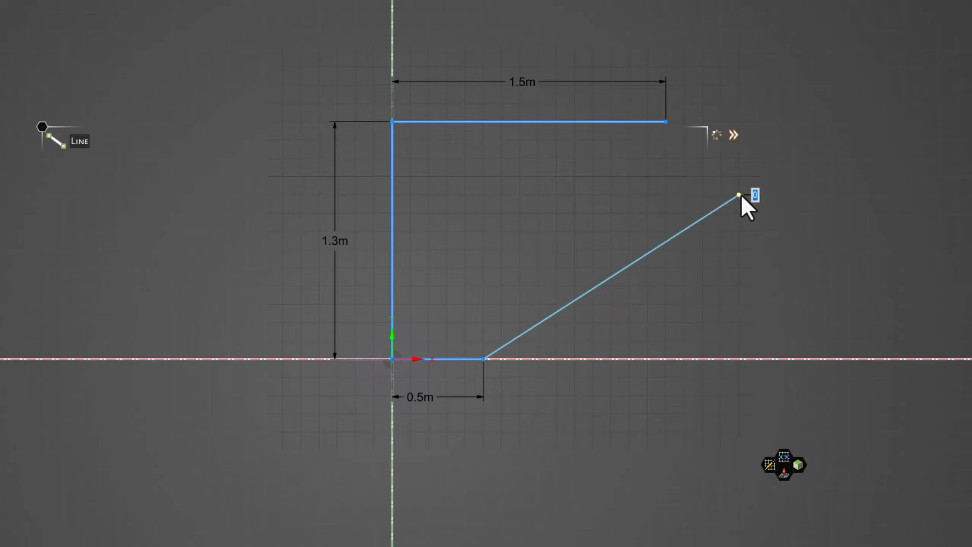
key("Escape")
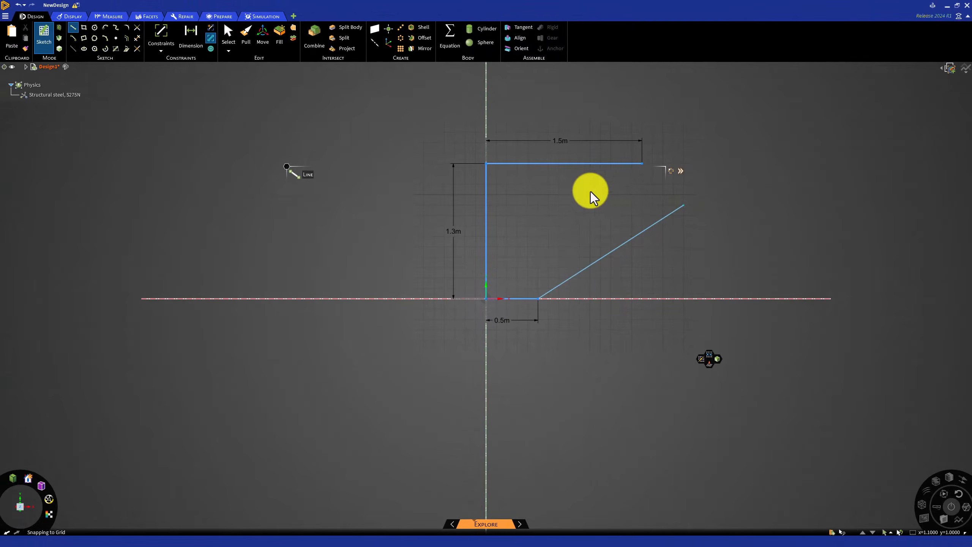
Dimension the angle between the inclined line and the x-axis and set it to 15°.
left_click(191, 36)
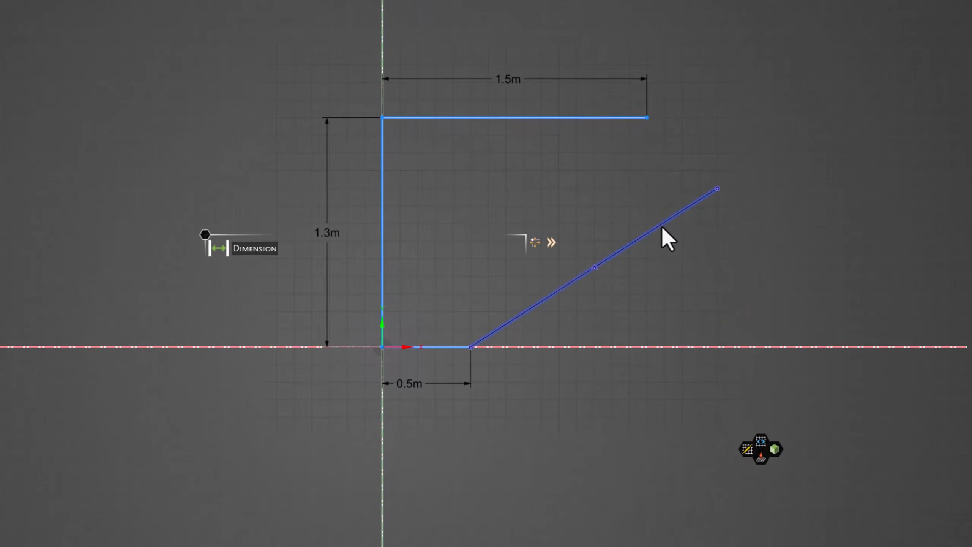
left_click(662, 225)
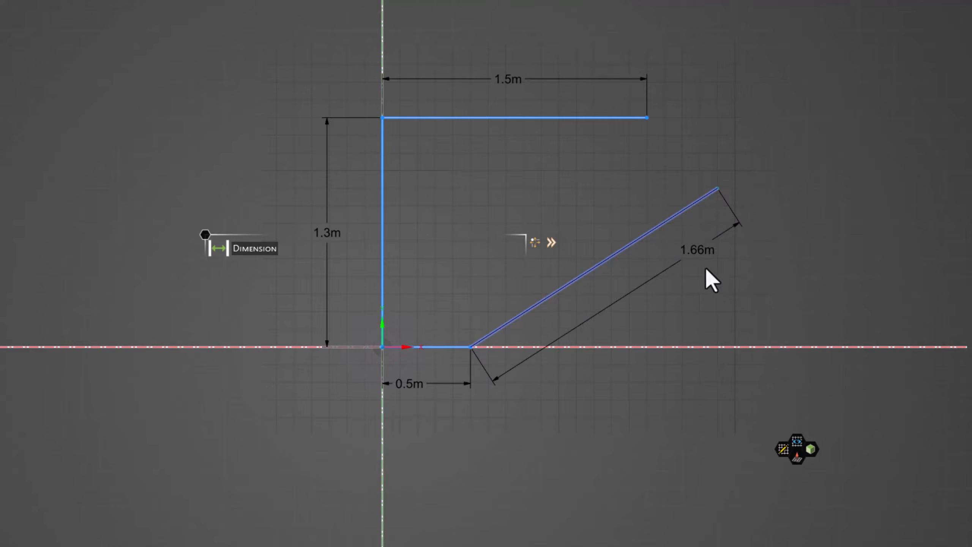
left_click(710, 346)
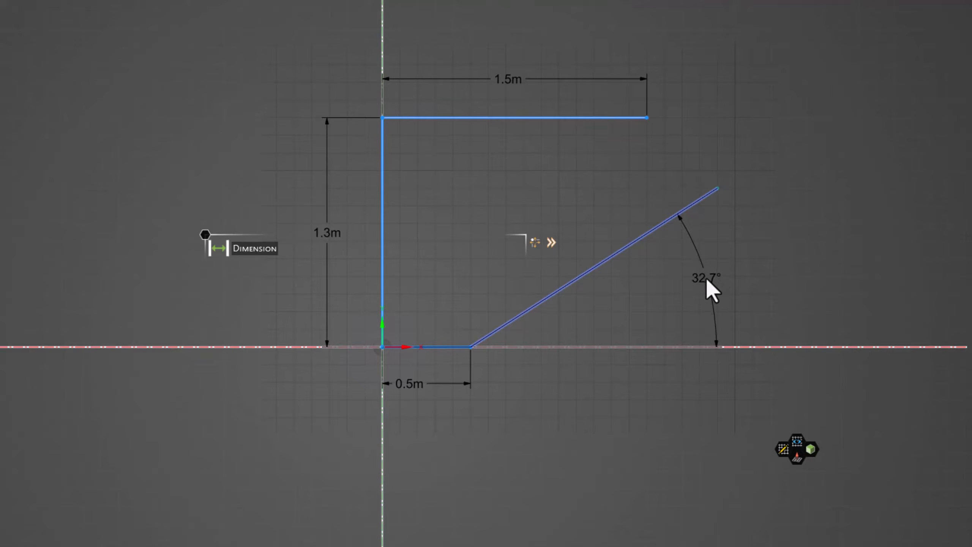
left_click(706, 279)
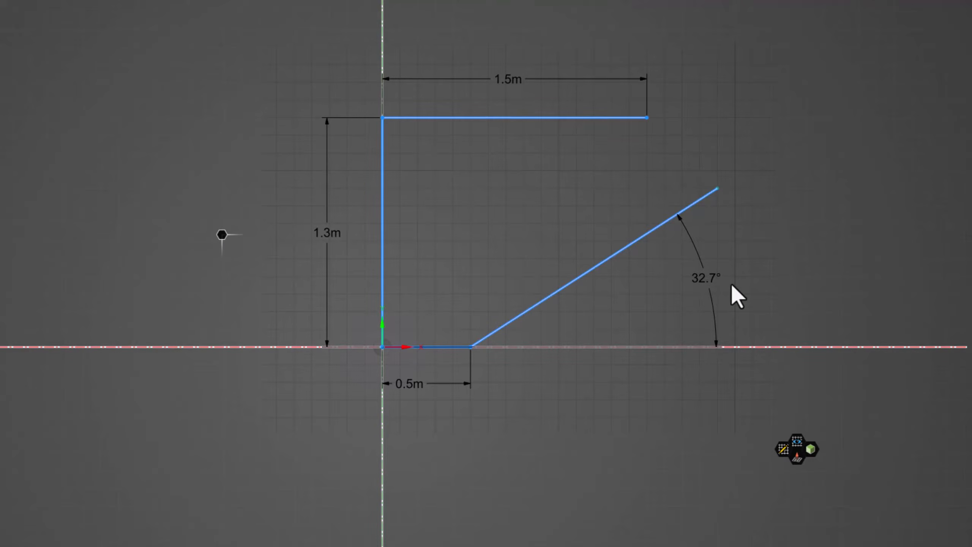
left_click(709, 283)
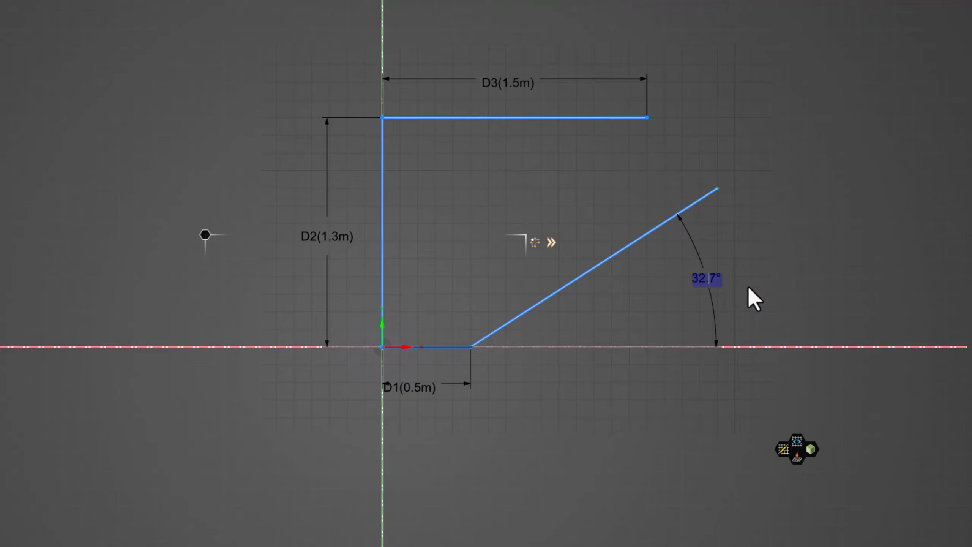
type("15")
key("Return")
left_click(748, 285)
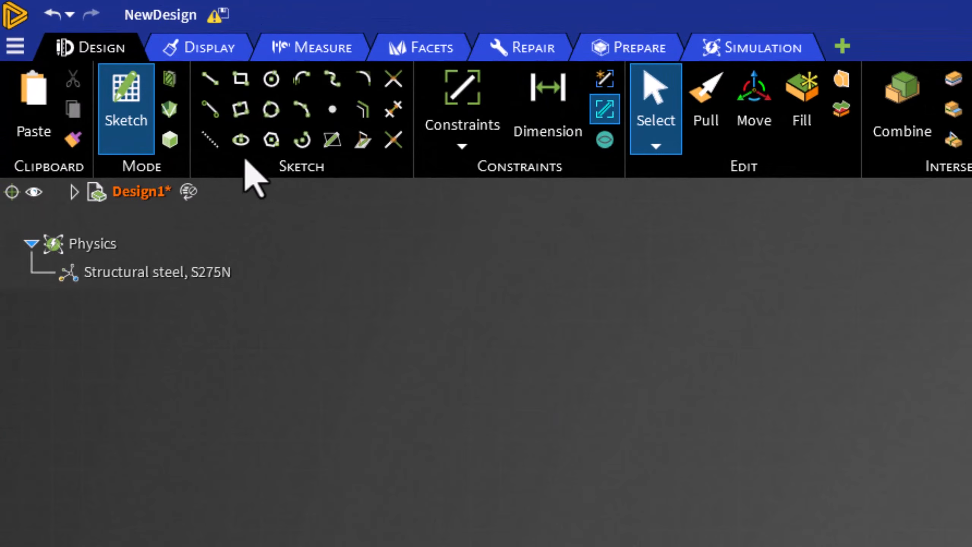
Draw a line joining the inclined line's upper end to the top line's right end, closing the profile.
left_click(217, 88)
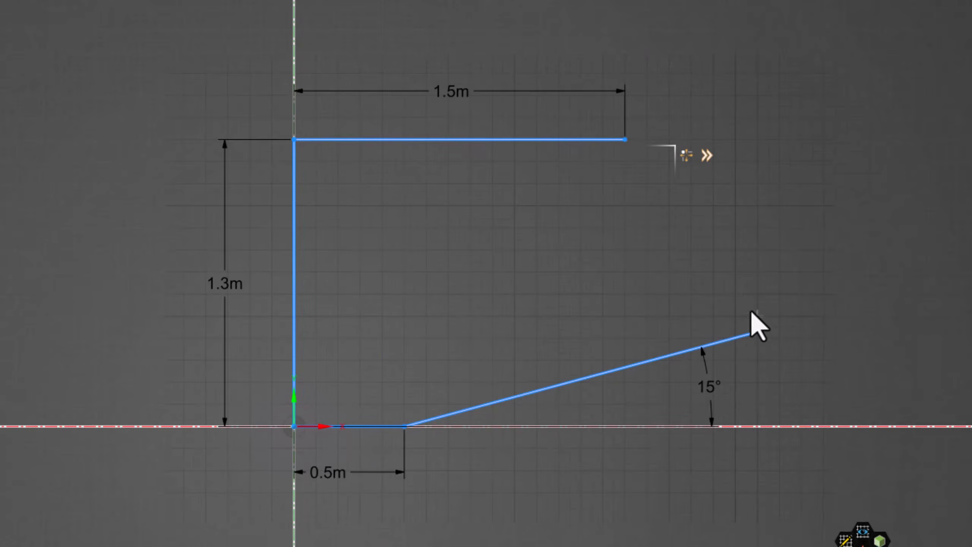
left_click(760, 332)
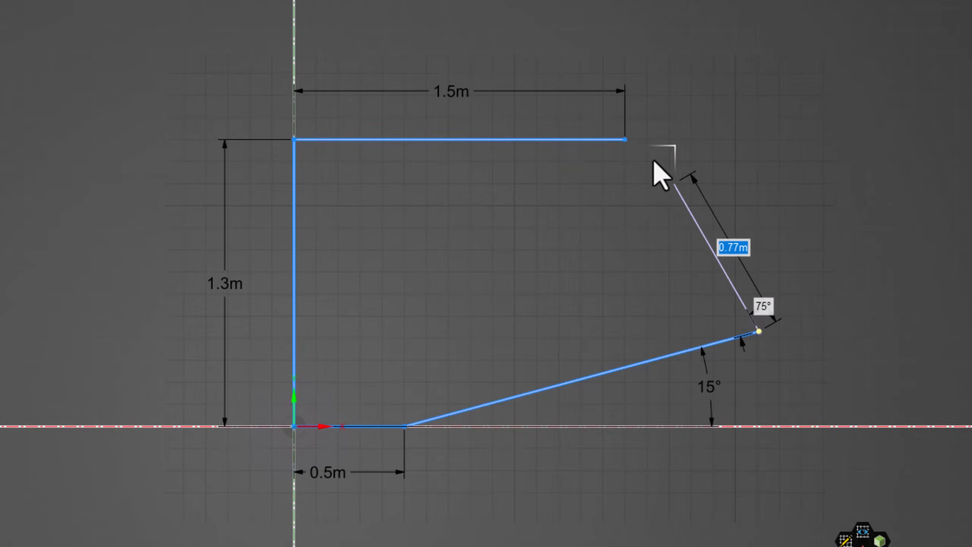
left_click(629, 139)
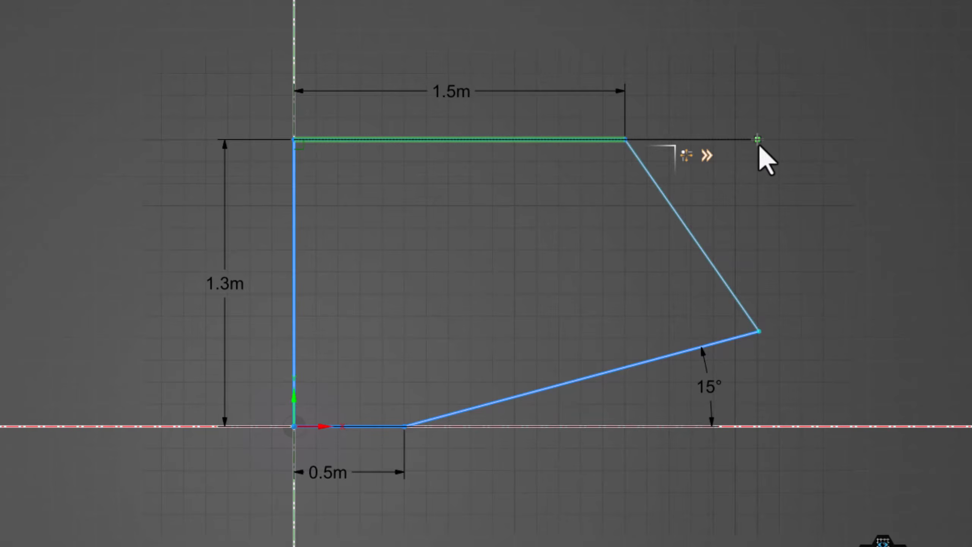
key("Escape")
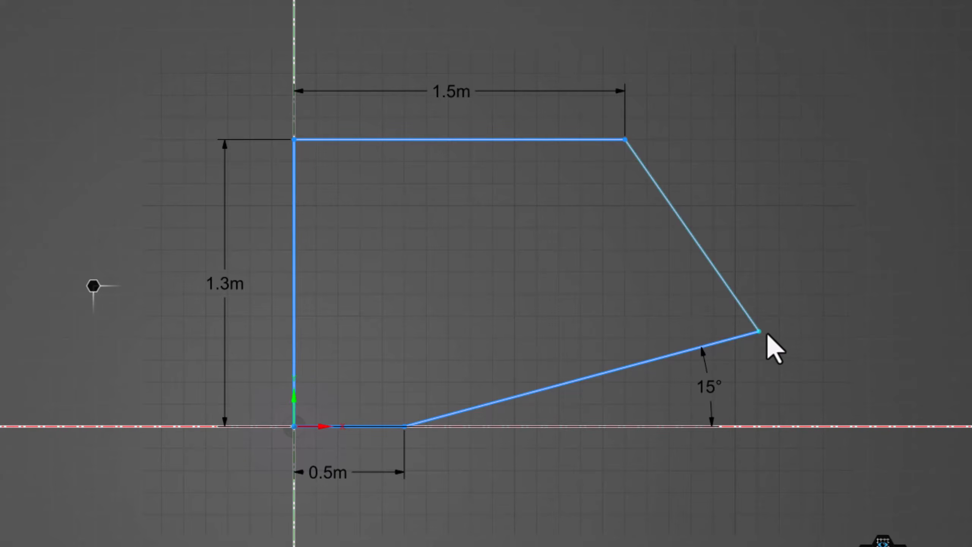
Apply a Vertical constraint to the closing line on the right side of the profile.
left_click_drag(762, 336, 723, 361)
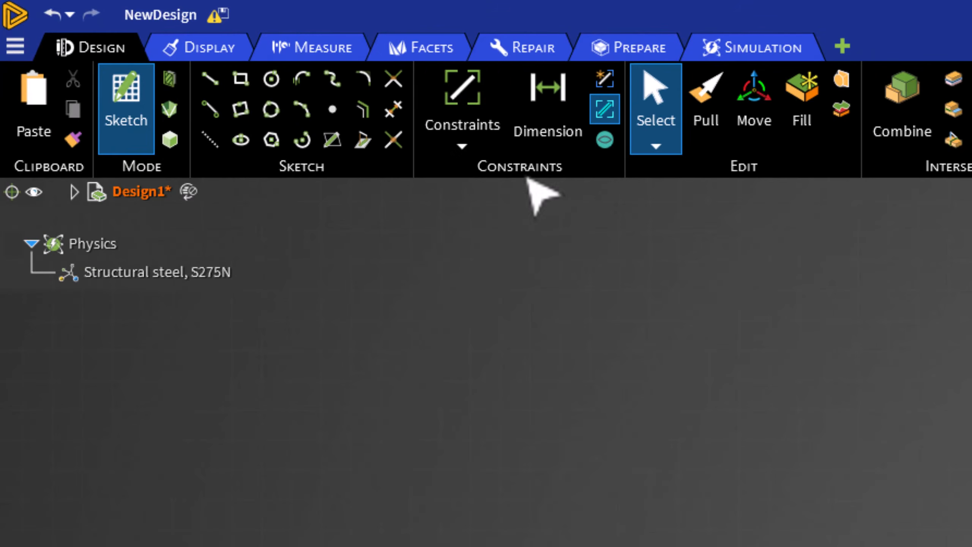
left_click(476, 144)
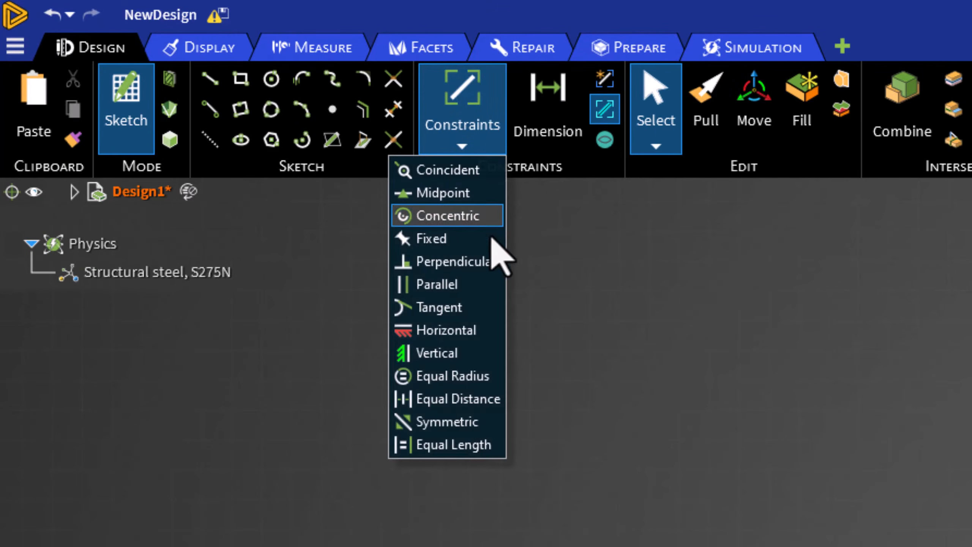
left_click(465, 354)
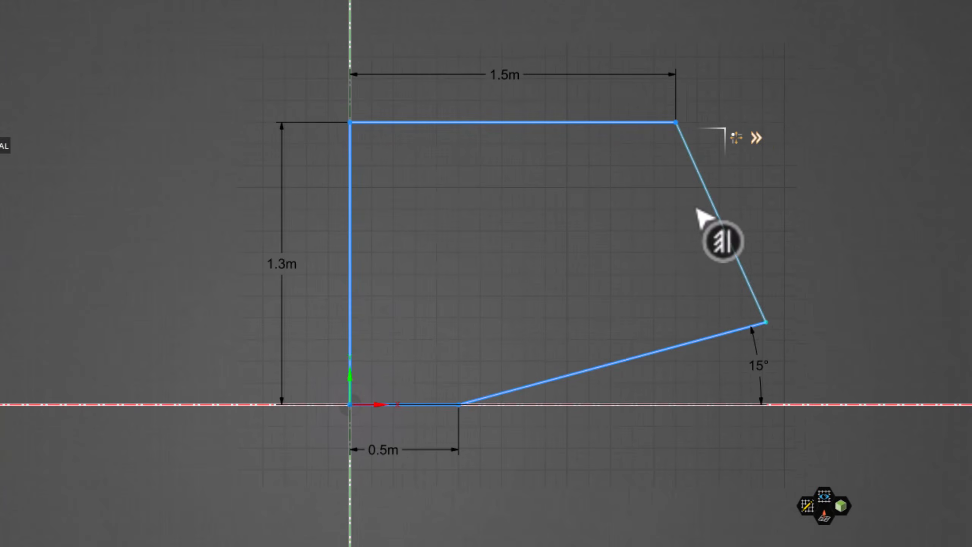
left_click(713, 210)
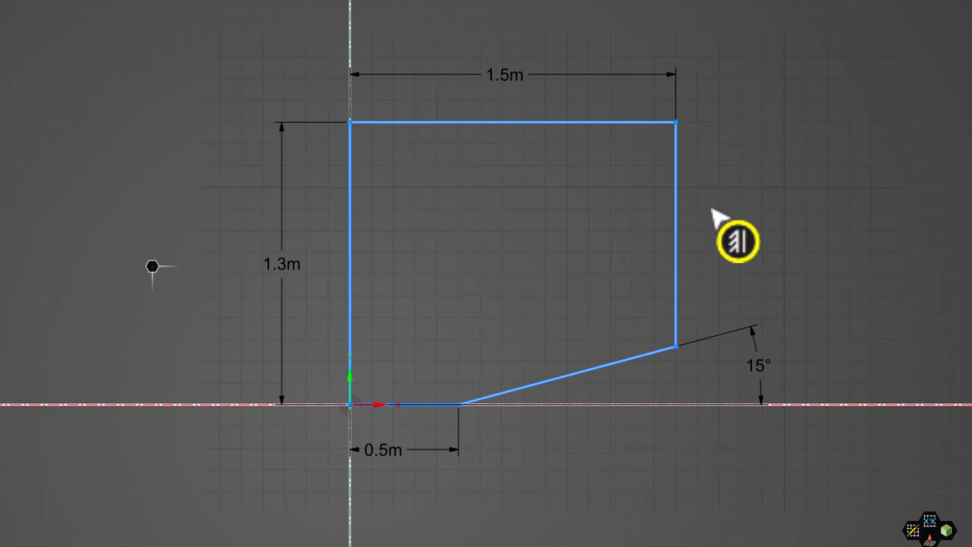
key("Escape")
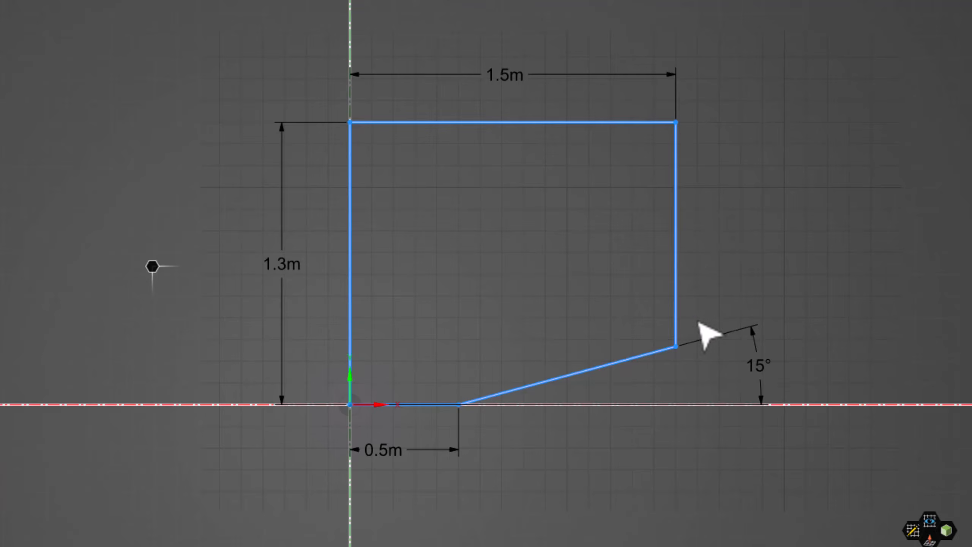
Leave the sketch so the closed profile becomes a surface body, and expand the design tree.
left_click_drag(679, 352, 759, 304)
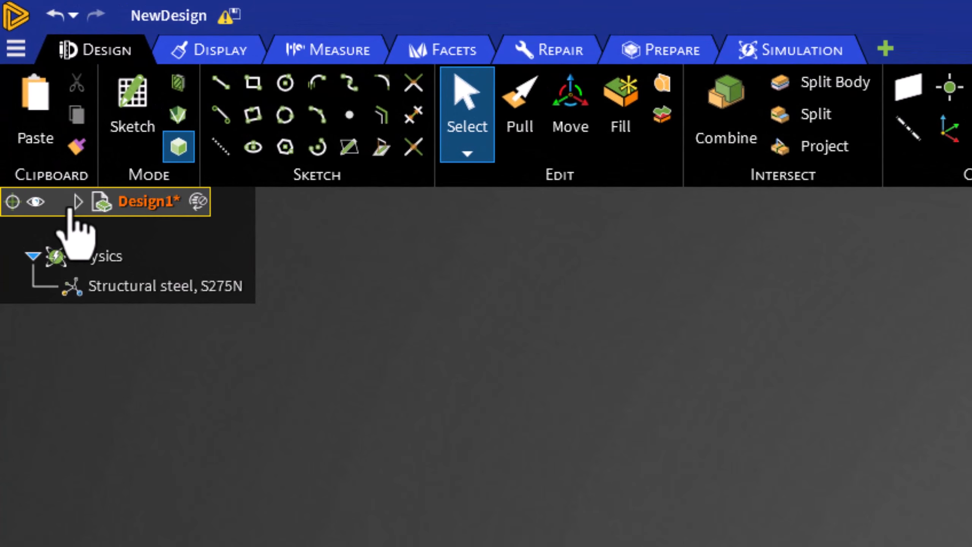
left_click(78, 201)
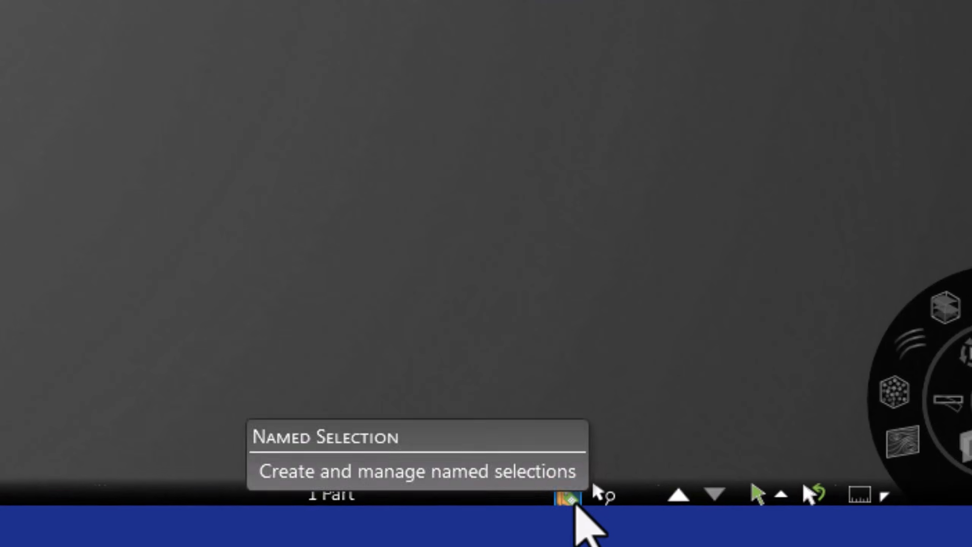
Create a named selection from the domain's left, right and top edges.
left_click(575, 502)
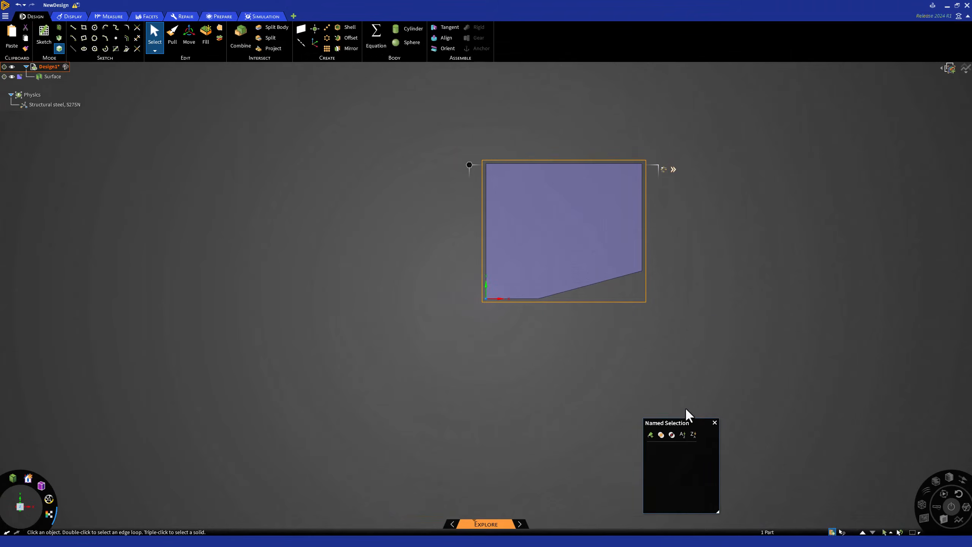
left_click_drag(685, 412, 712, 317)
scroll(671, 247, "down", 2)
scroll(655, 229, "up", 5)
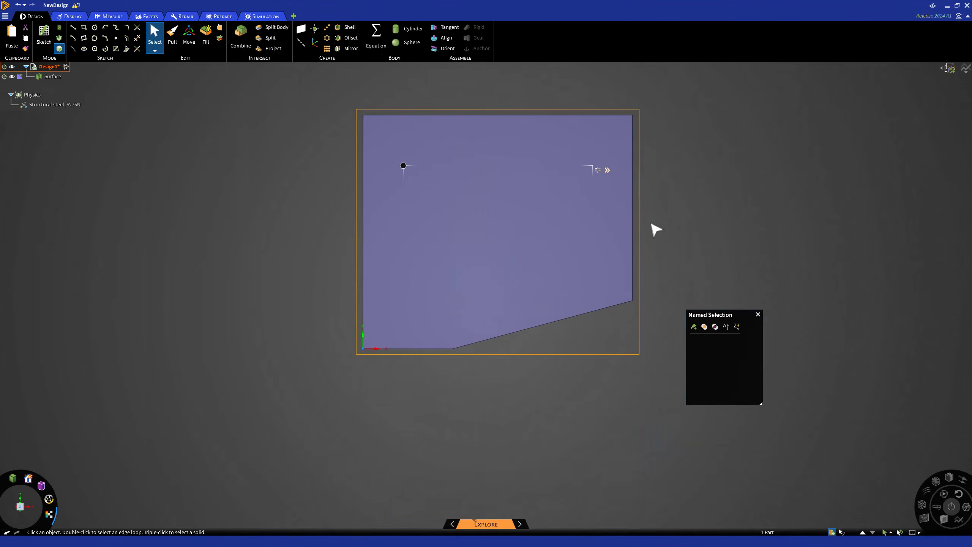
key("ctrl")
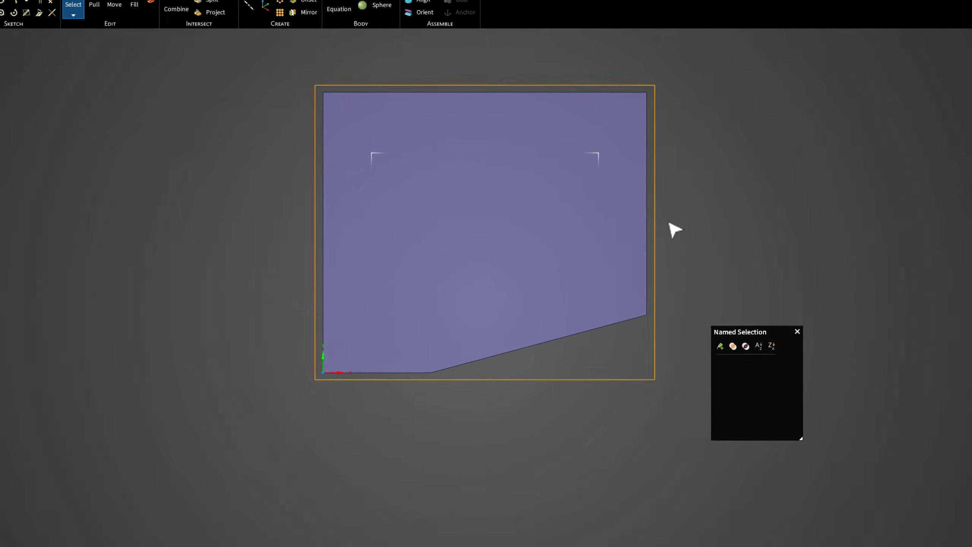
left_click(430, 219, "ctrl")
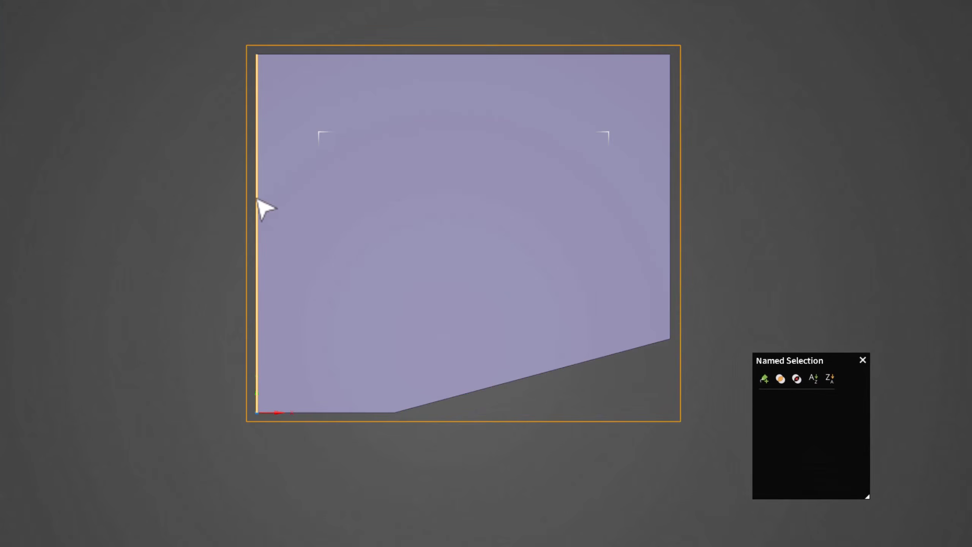
left_click(258, 199, "ctrl")
left_click(673, 184, "ctrl")
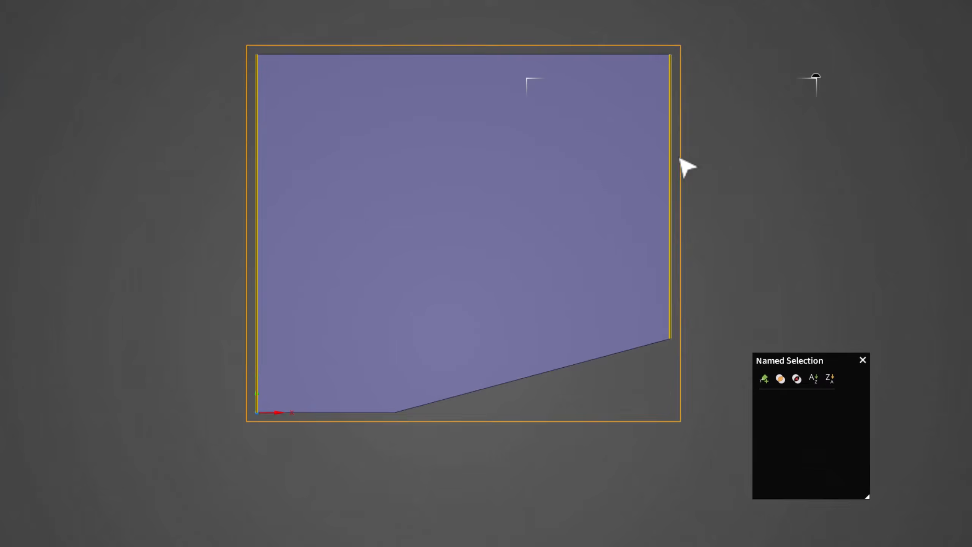
left_click(638, 55, "ctrl")
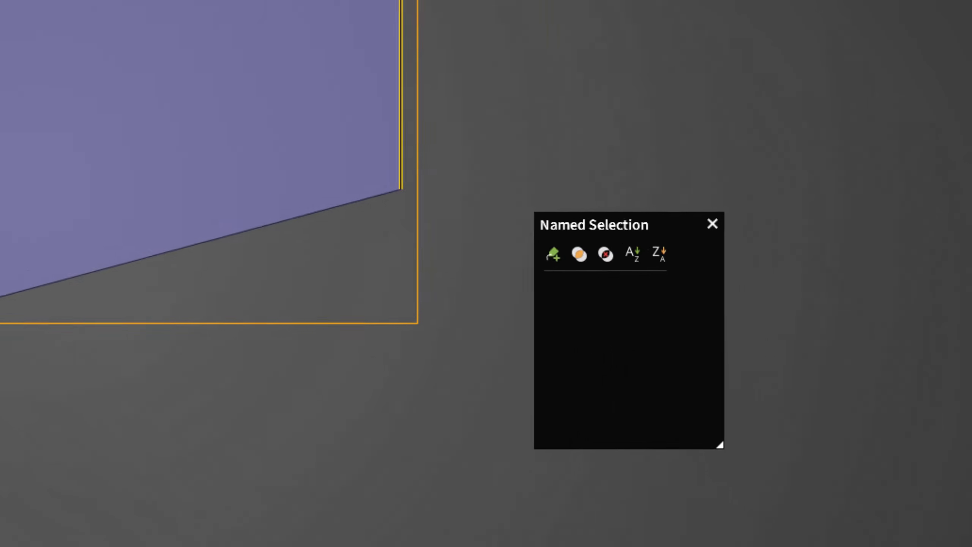
left_click(431, 188)
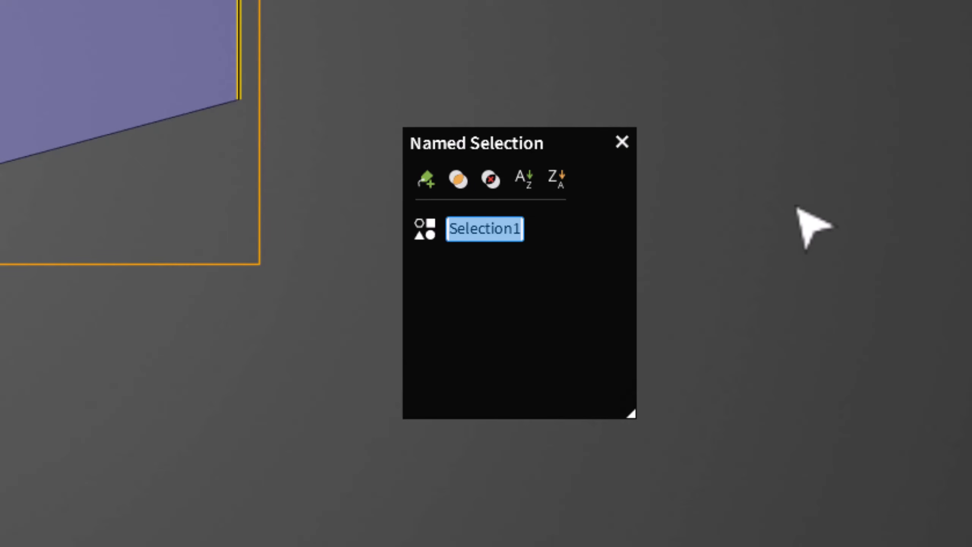
Name the new selection of left, right and top edges farfield.
type("farfield")
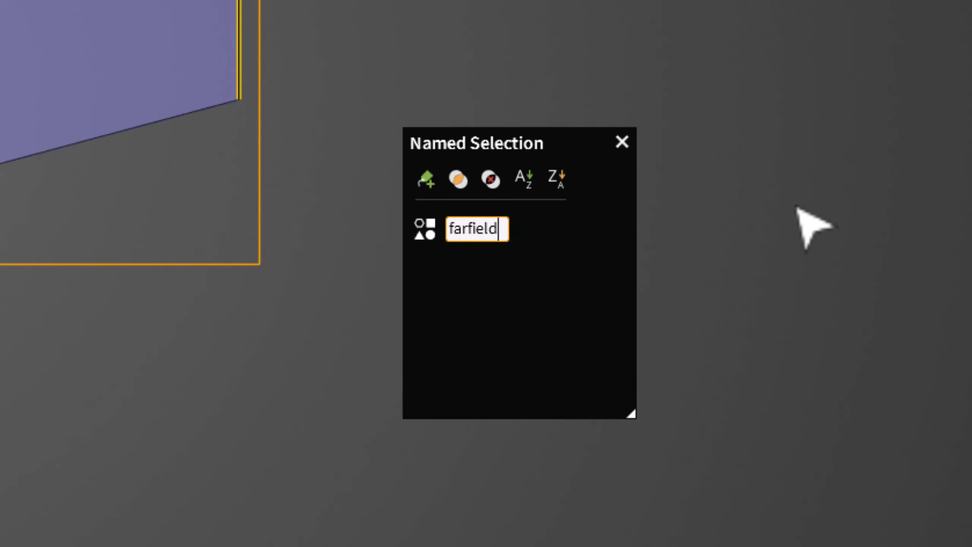
key("Return")
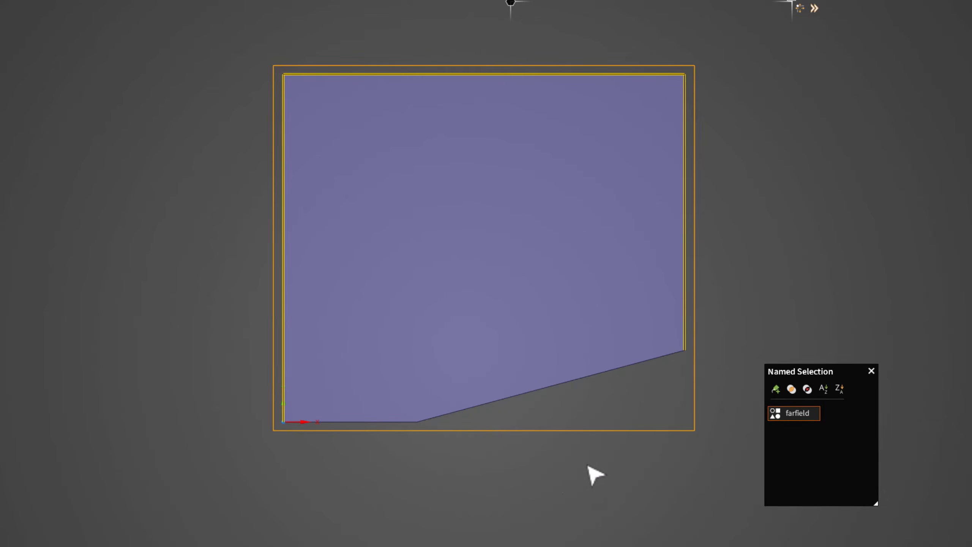
Select the domain's bottom horizontal edge and create a named selection called symmetry from it.
left_click(477, 468)
left_click(388, 424)
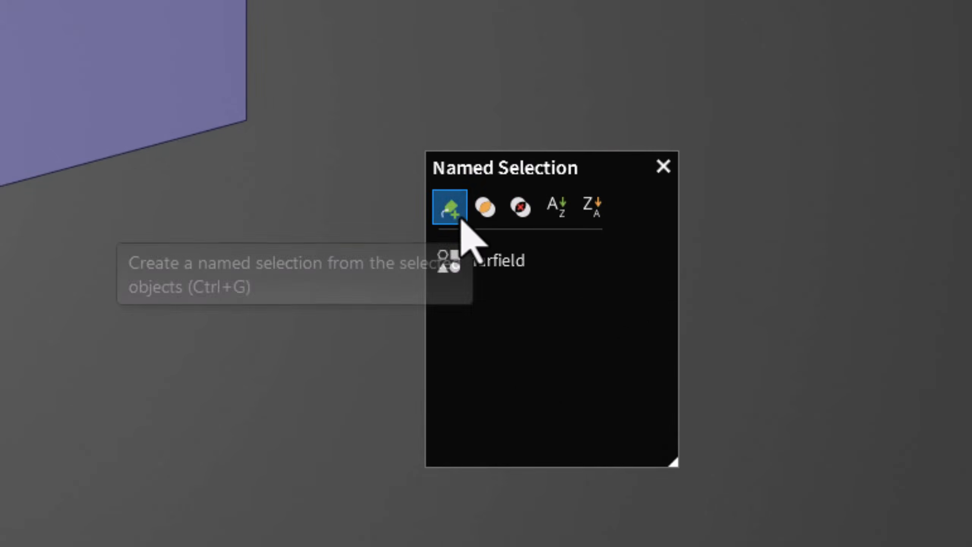
left_click(461, 215)
type("symmetry")
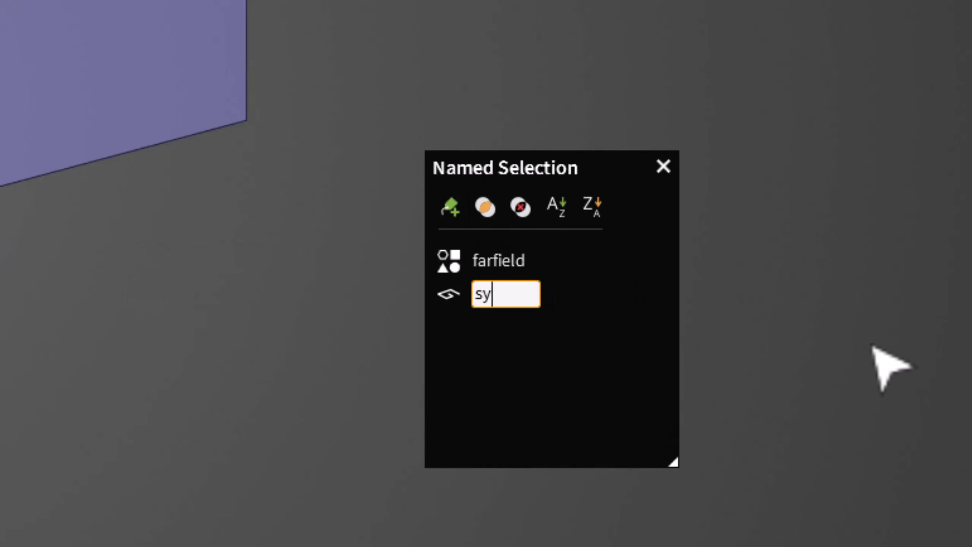
key("Return")
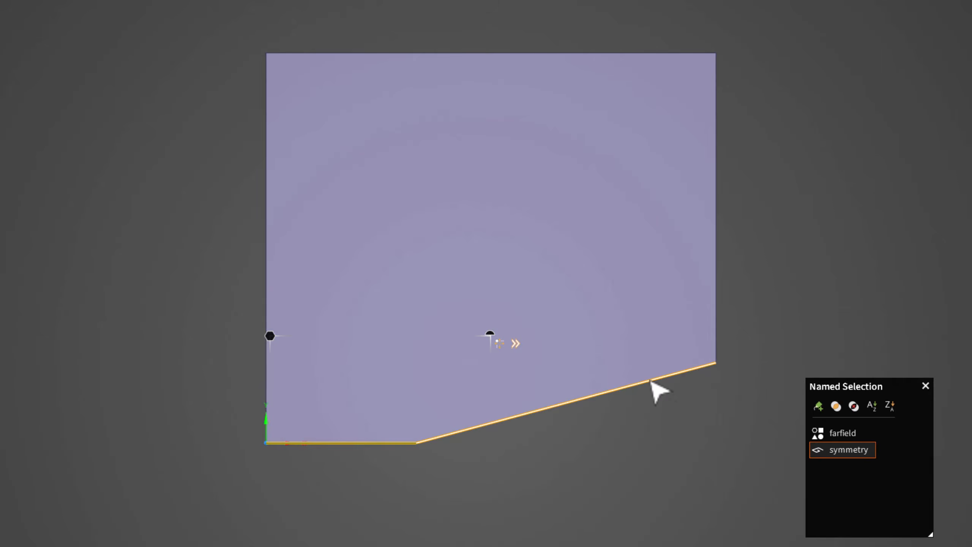
Select the inclined wedge edge and create a named selection called wedge from it.
left_click(652, 381)
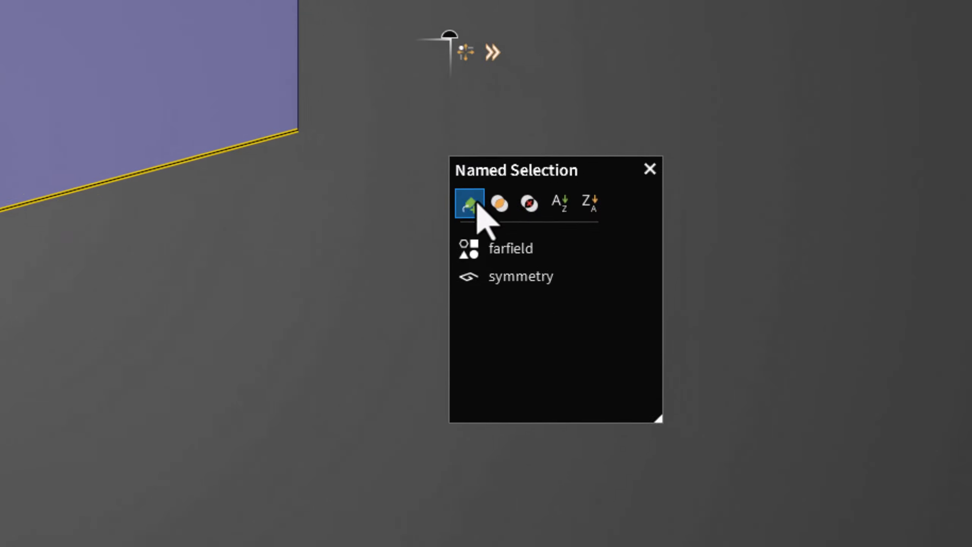
left_click(475, 205)
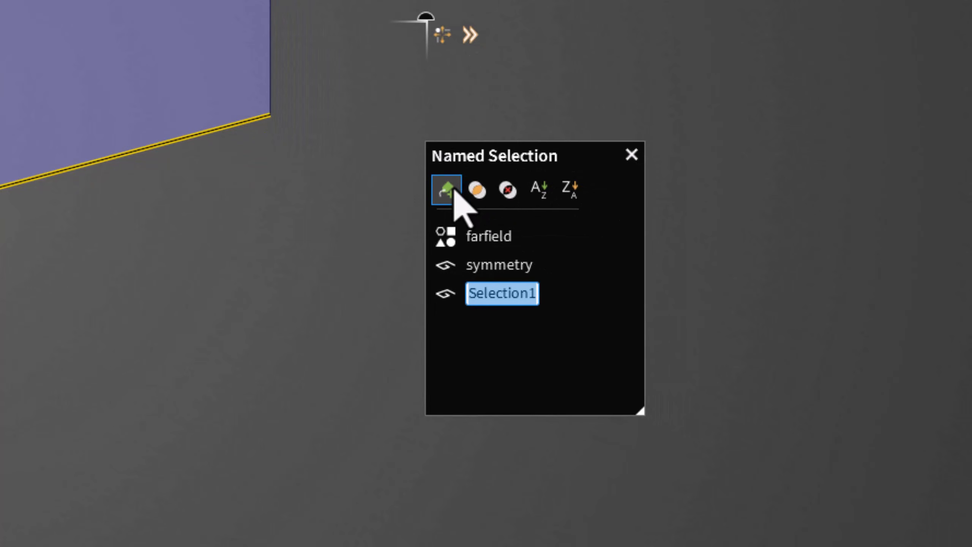
type("wedge")
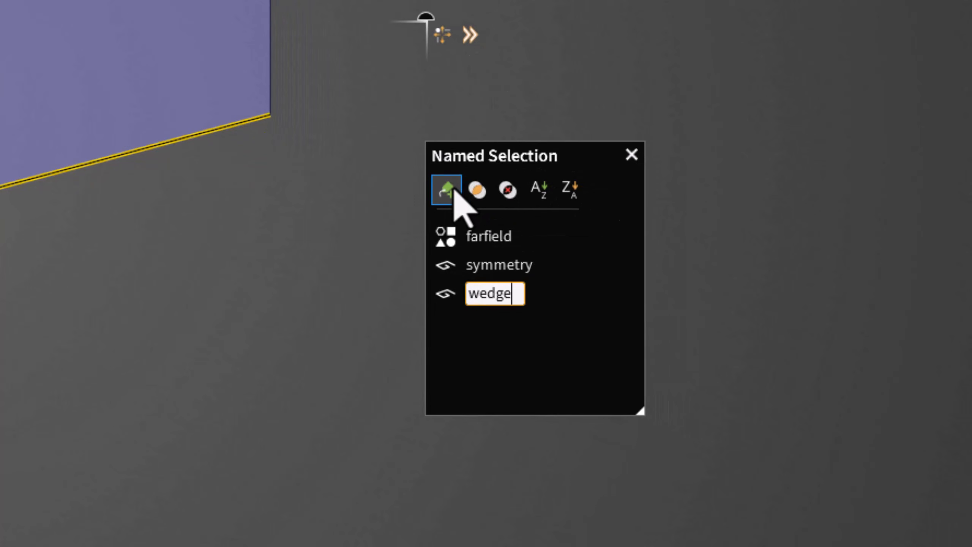
key("Return")
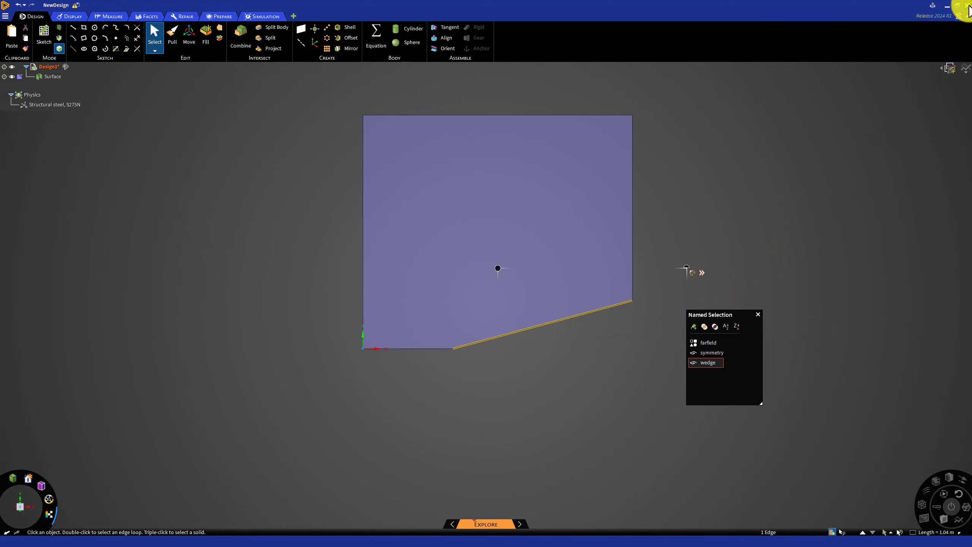
Close Discovery and save the project in Workbench.
left_click(967, 5)
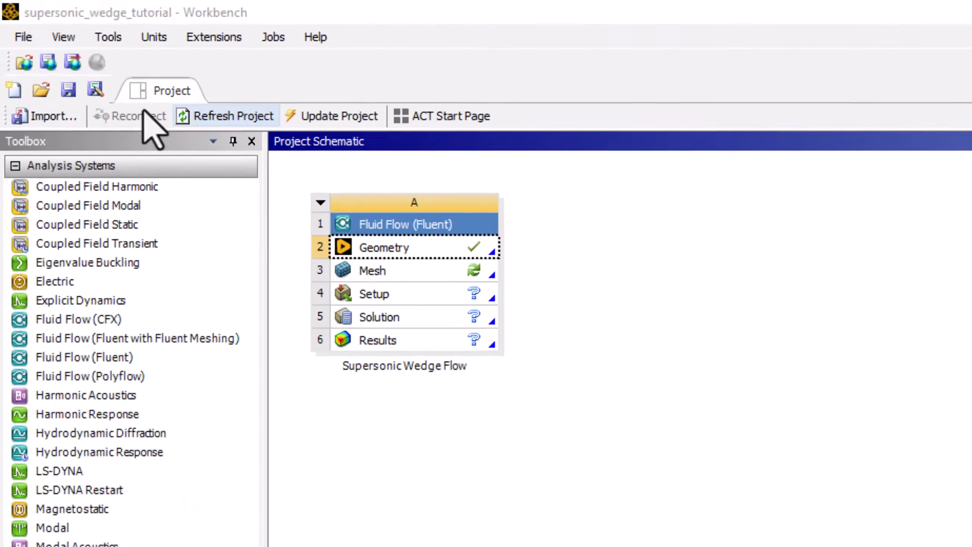
left_click(27, 40)
left_click(87, 120)
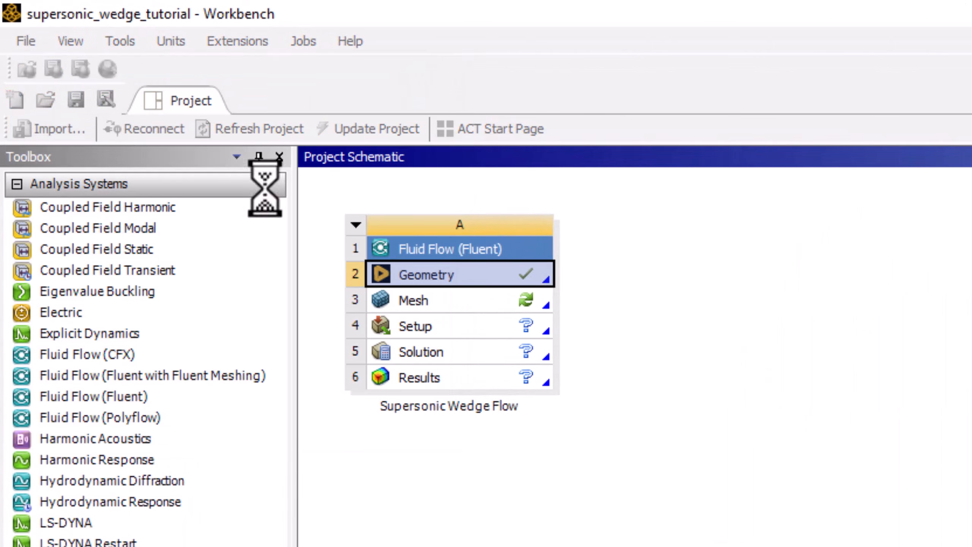